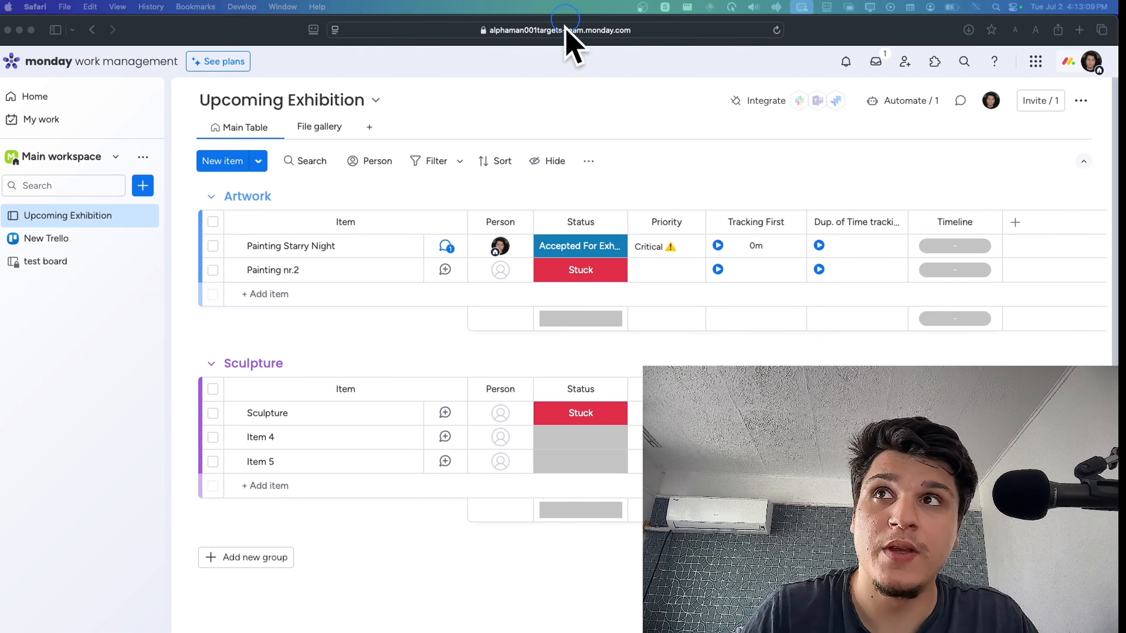
Delete the Upcoming Exhibition board from the main workspace
{"action": "left_click", "coordinate": [143, 216]}
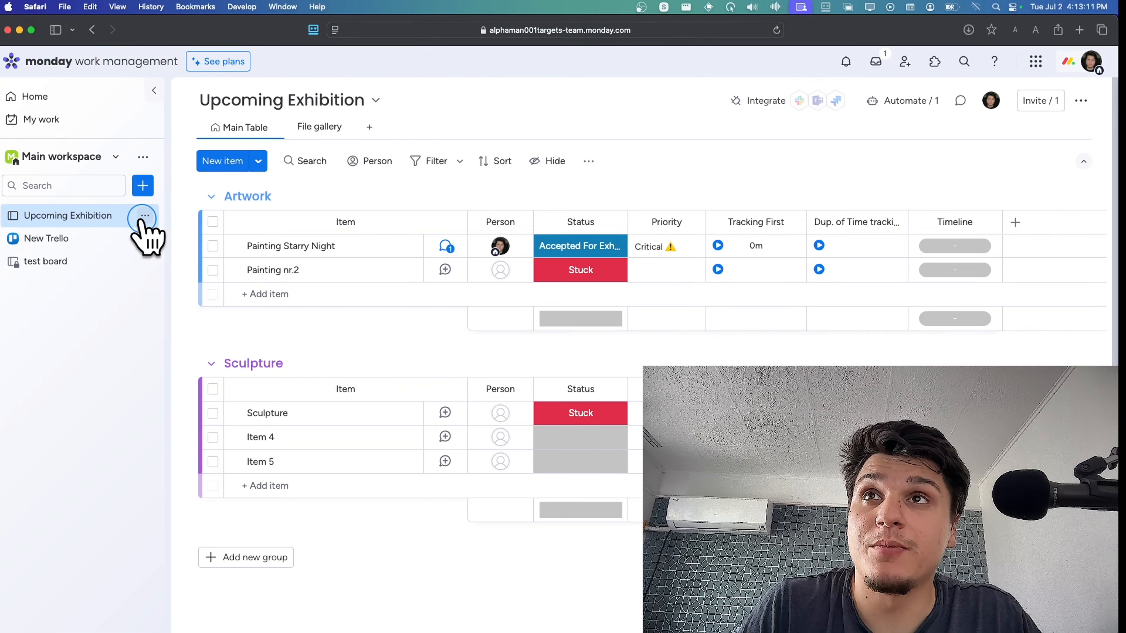
{"action": "left_click", "coordinate": [219, 420]}
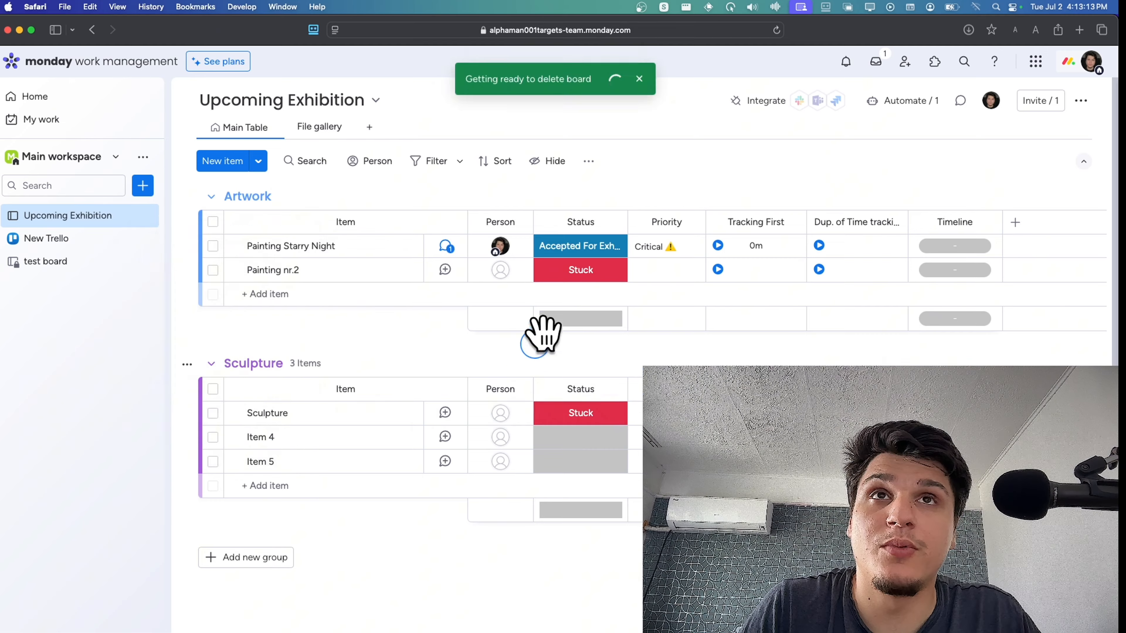
{"action": "left_click", "coordinate": [640, 377]}
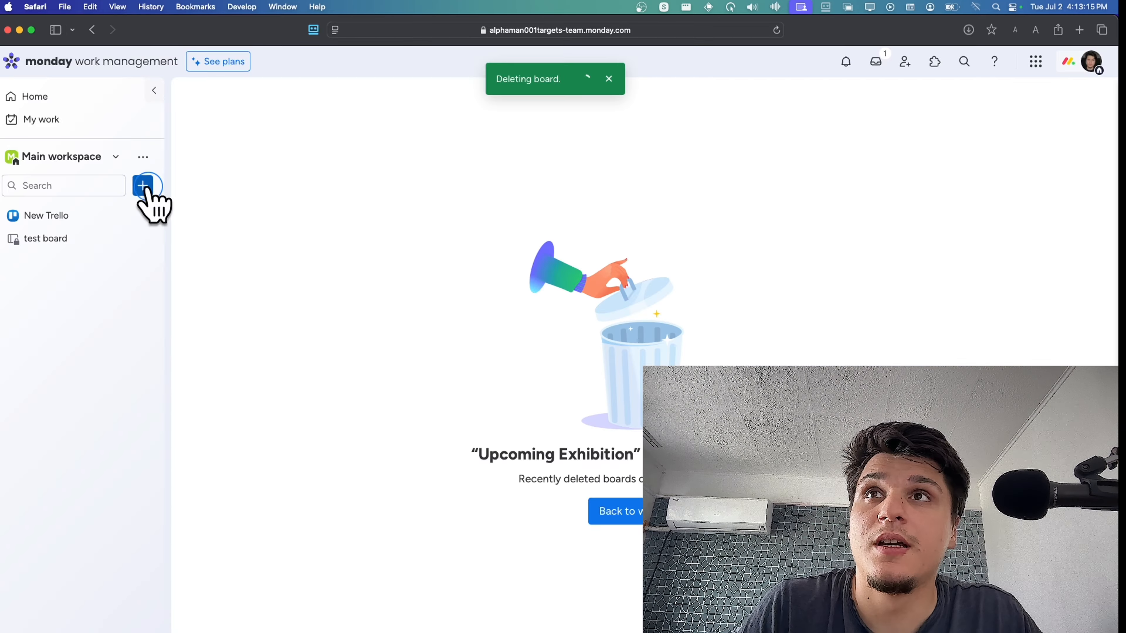
Create a new main board named High-Level for managing items
{"action": "left_click", "coordinate": [144, 187]}
{"action": "left_click", "coordinate": [209, 218]}
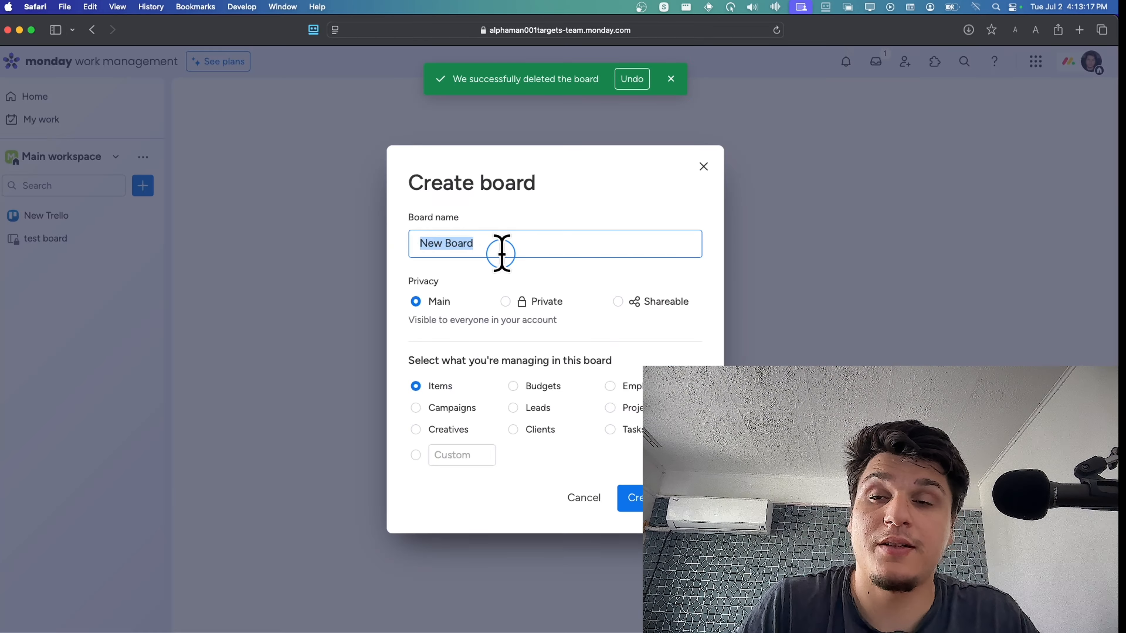
{"action": "key", "text": "Caps_Lock"}
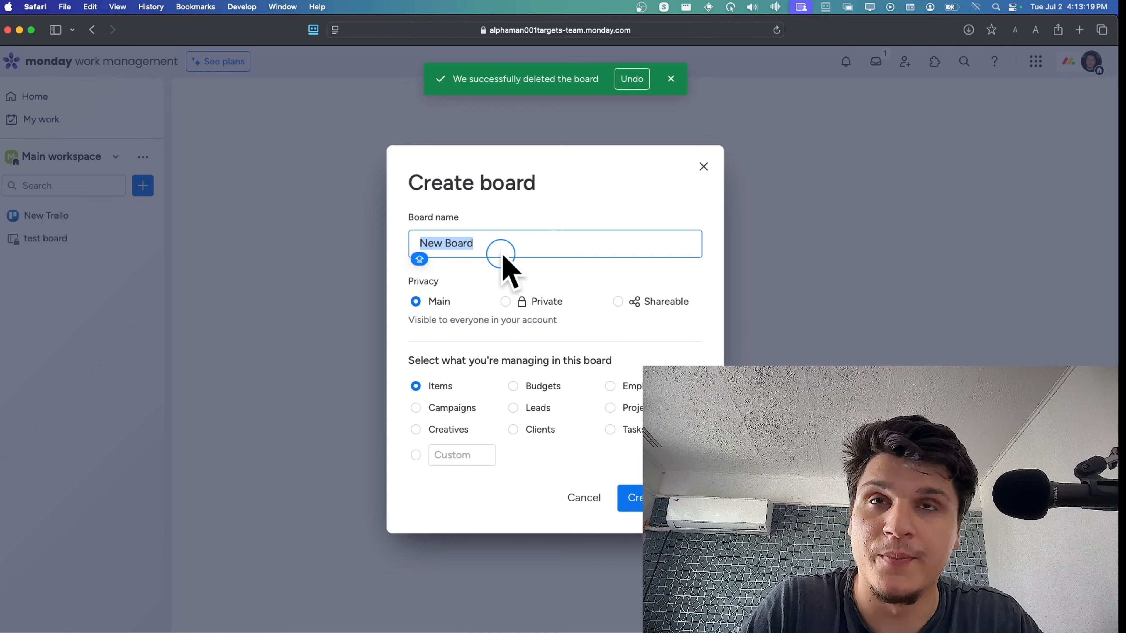
{"action": "type", "text": "High"}
{"action": "key", "text": "BackSpace"}
{"action": "key", "text": "BackSpace"}
{"action": "key", "text": "BackSpace"}
{"action": "type", "text": "igh-"}
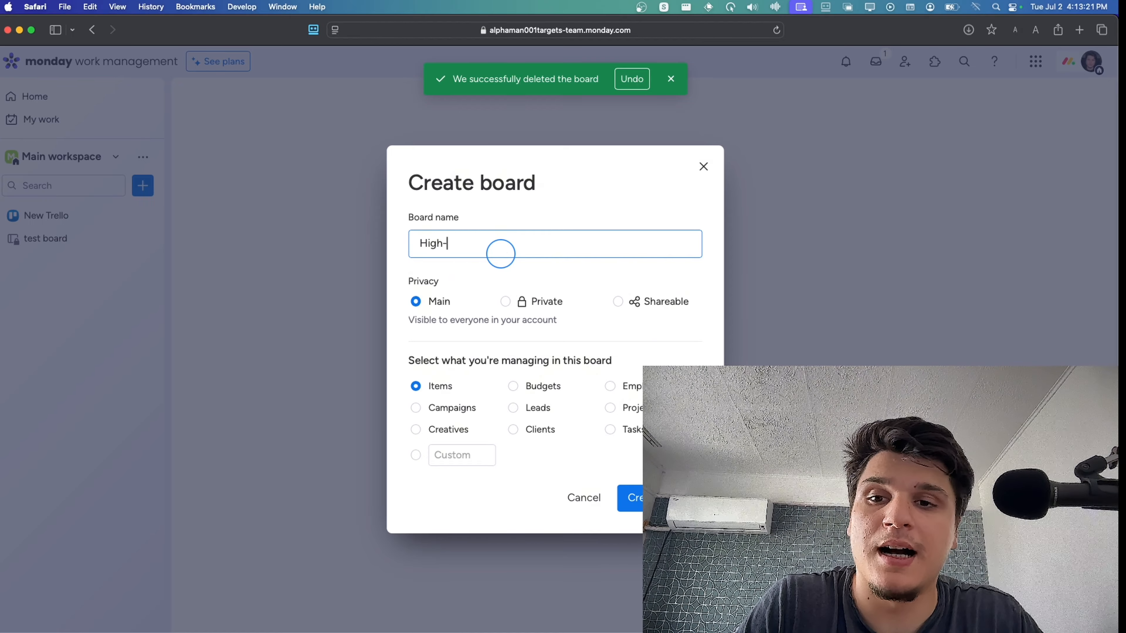
{"action": "type", "text": "Level"}
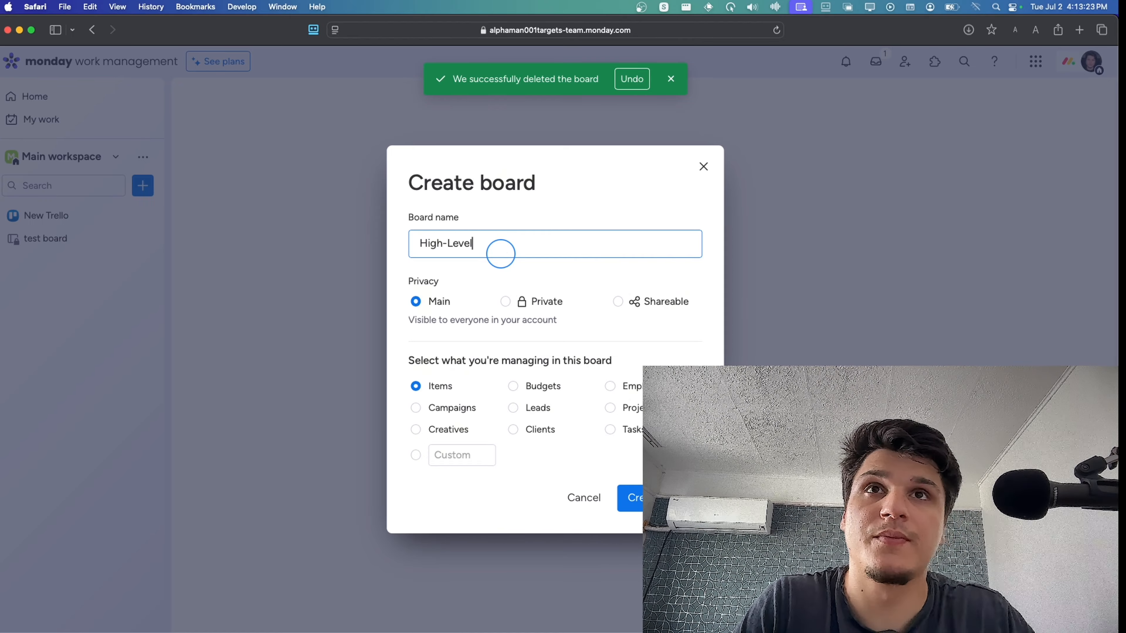
{"action": "left_click", "coordinate": [634, 495]}
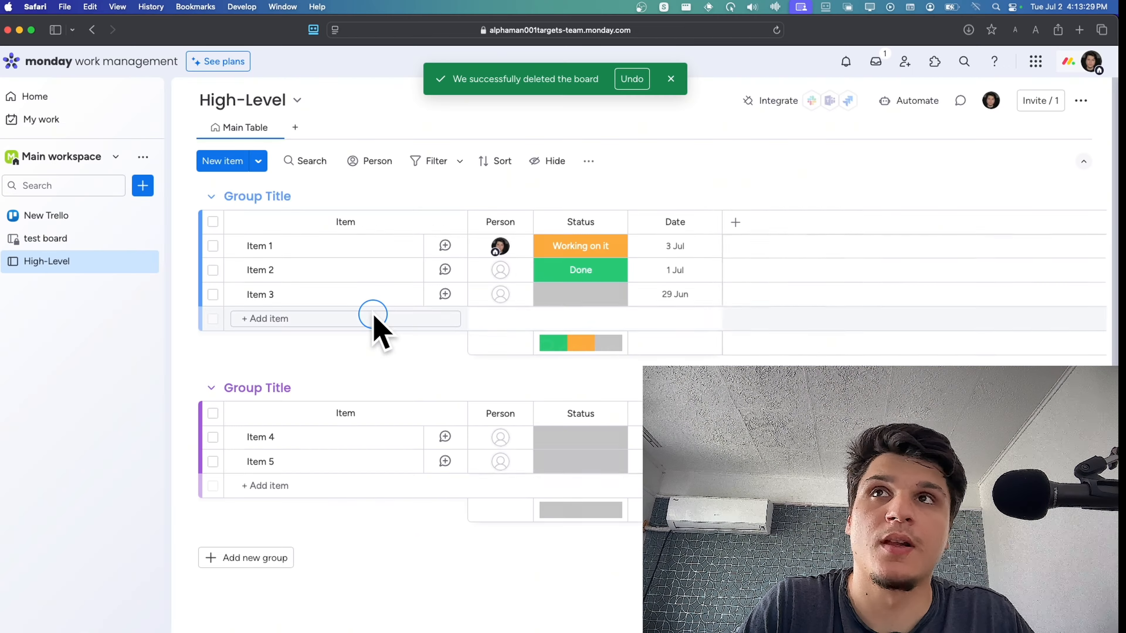
Create a second main board named LOW-Level for managing items
{"action": "left_click", "coordinate": [146, 186]}
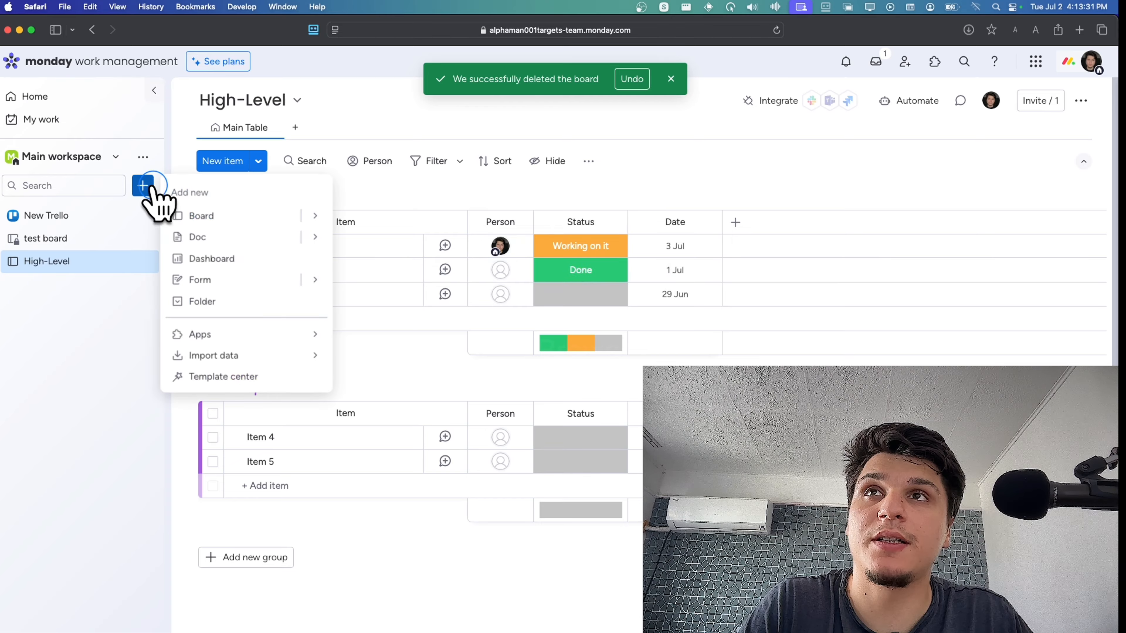
{"action": "left_click", "coordinate": [197, 218]}
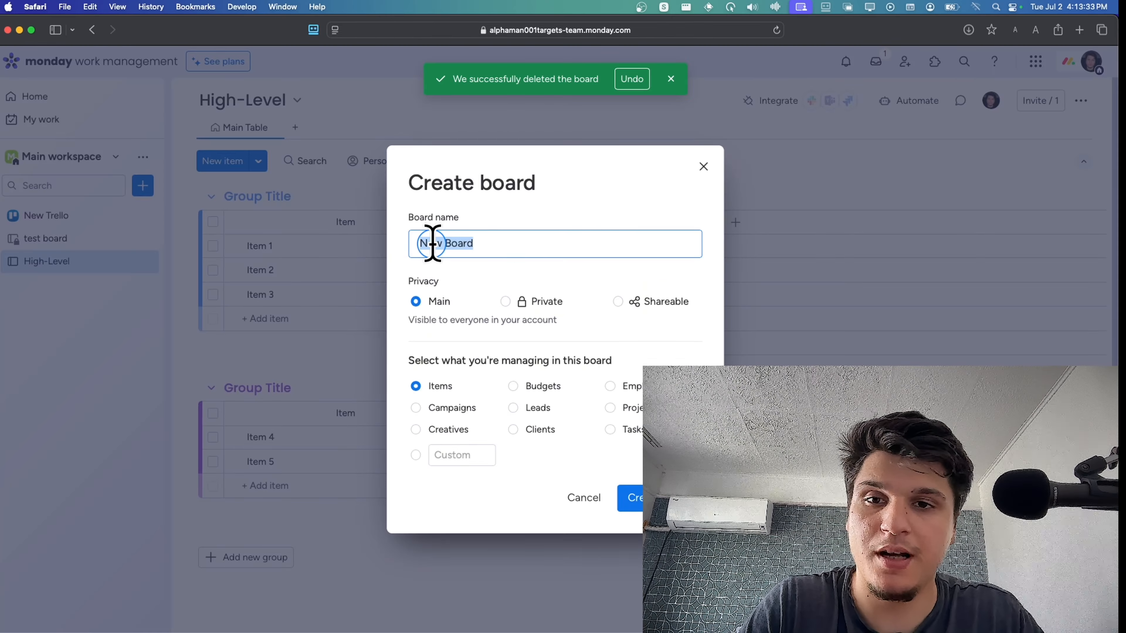
{"action": "type", "text": "LOW"}
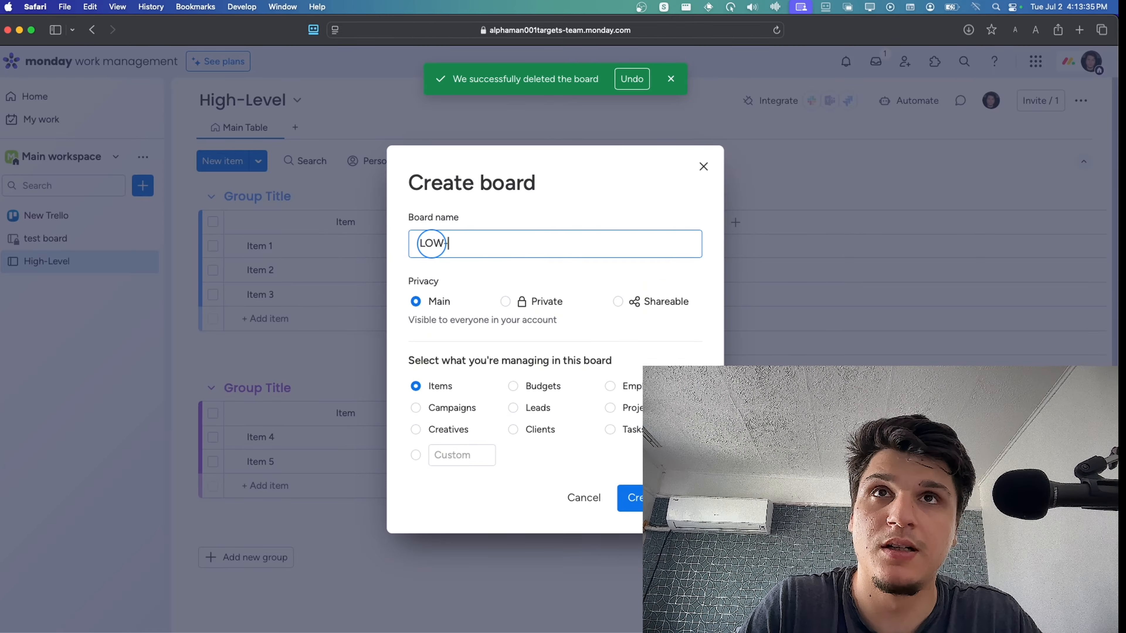
{"action": "type", "text": "-Level"}
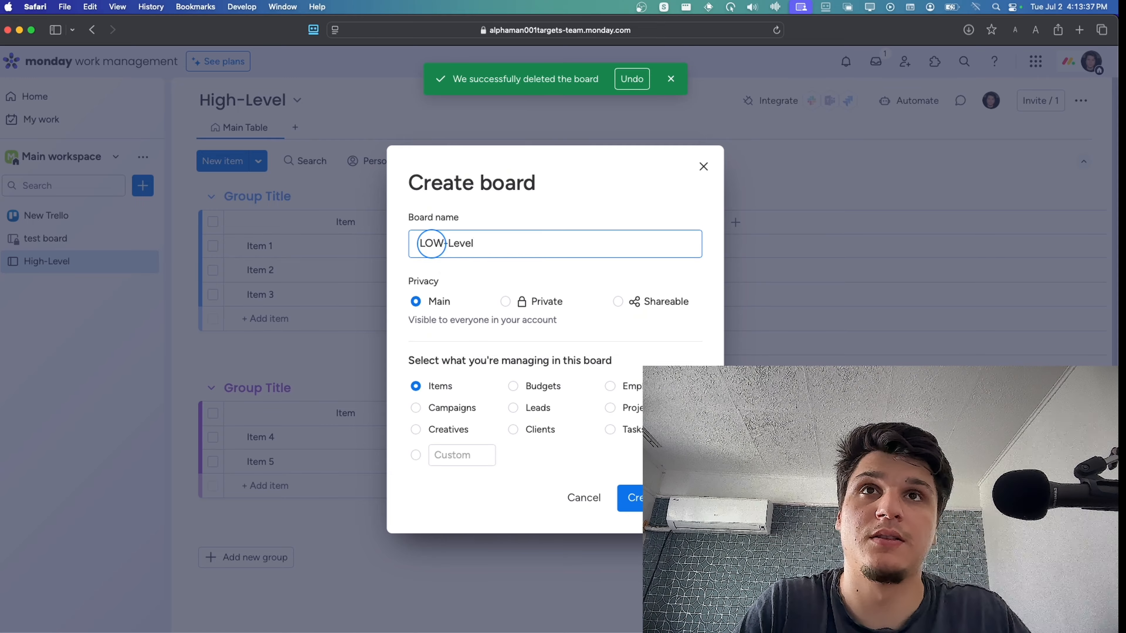
{"action": "left_click", "coordinate": [633, 504]}
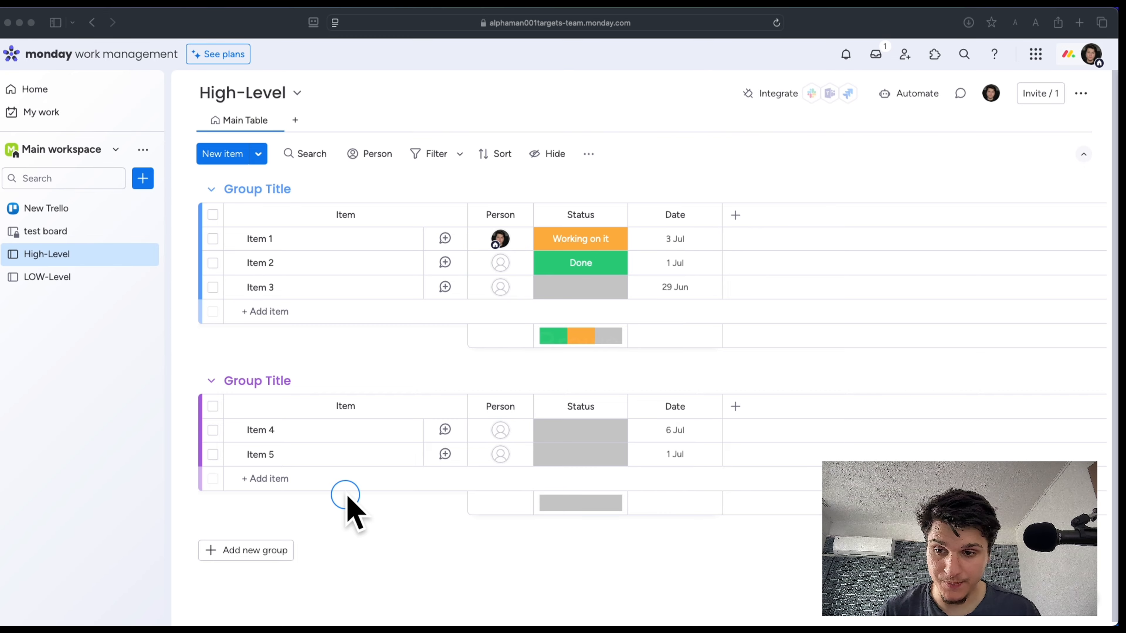
Add a Connect boards column to the LOW-Level board, link it to High-Level and start a mirror column
{"action": "left_click", "coordinate": [101, 285]}
{"action": "left_click", "coordinate": [94, 284]}
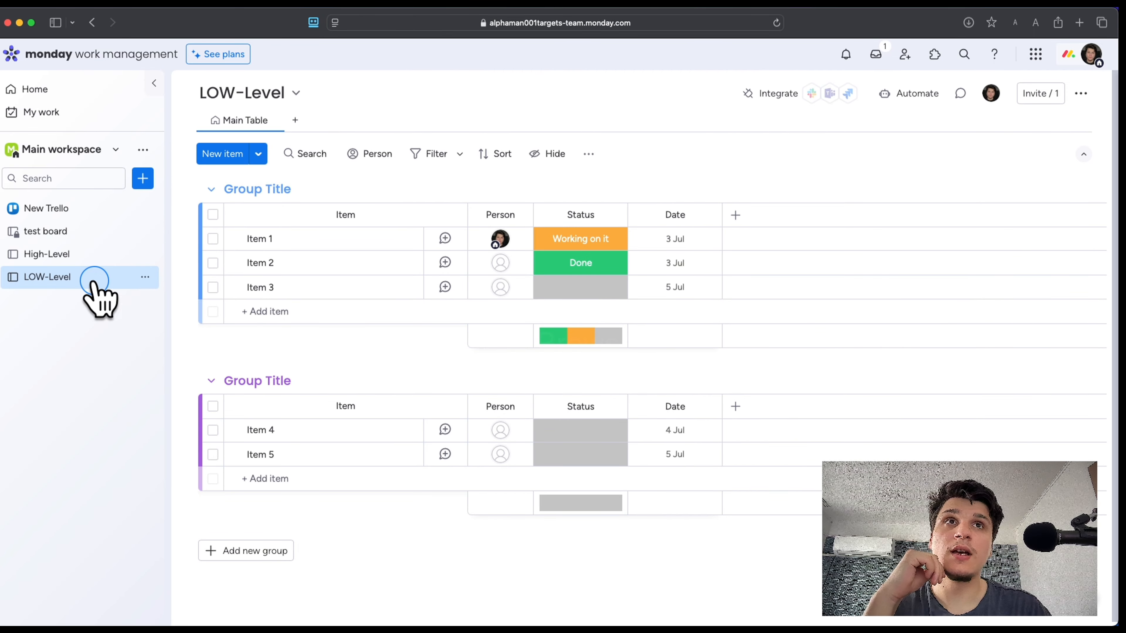
{"action": "left_click", "coordinate": [736, 215]}
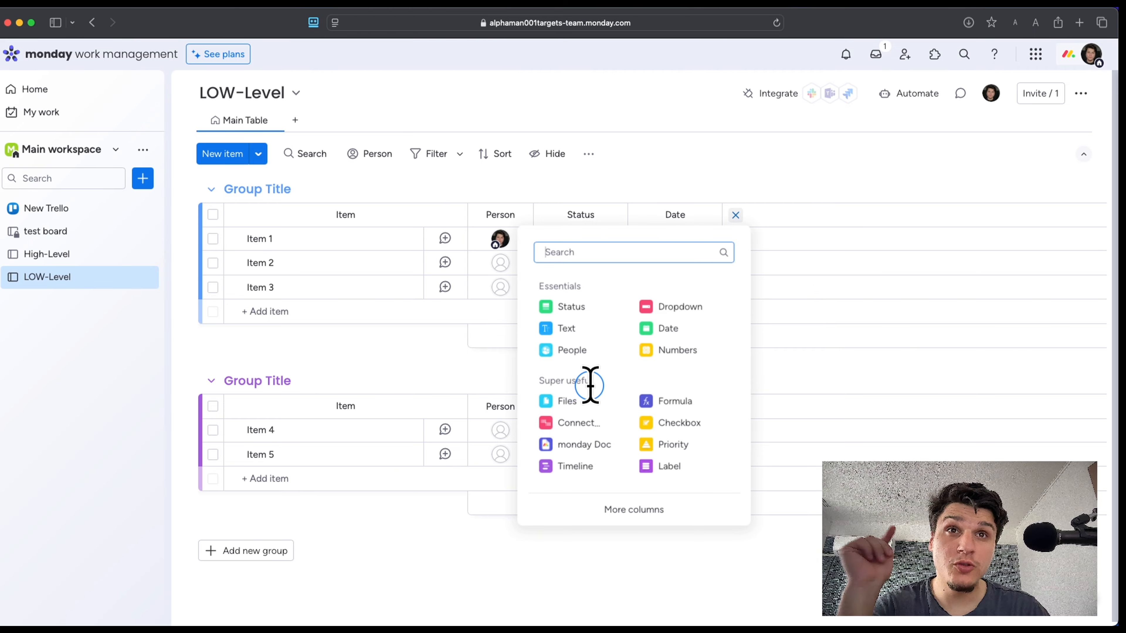
{"action": "left_click", "coordinate": [591, 423]}
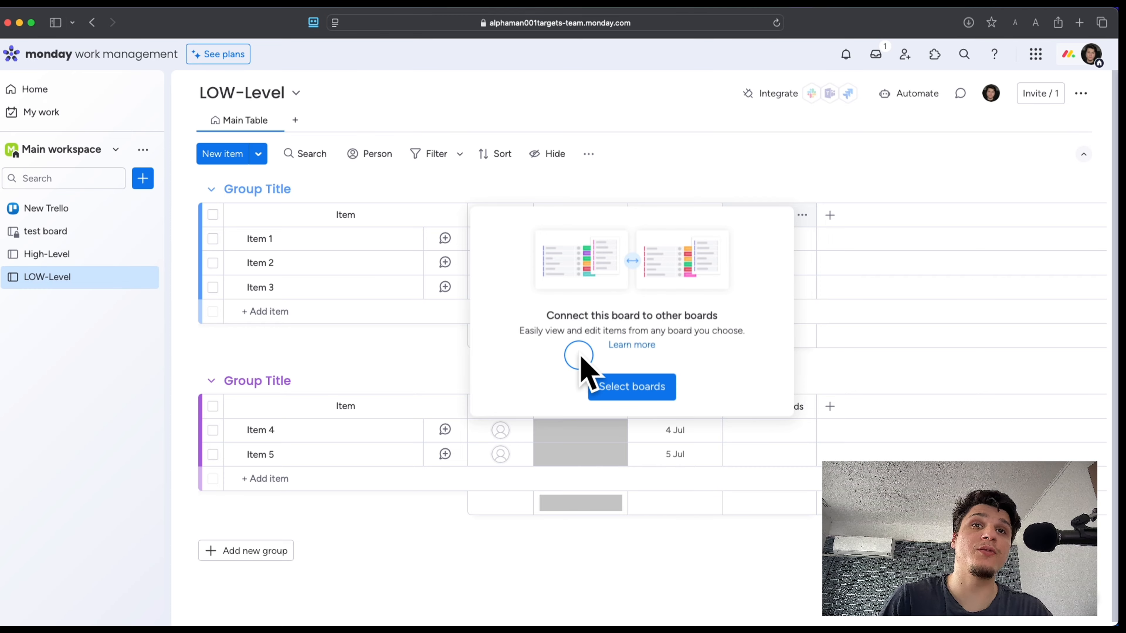
{"action": "left_click", "coordinate": [646, 389]}
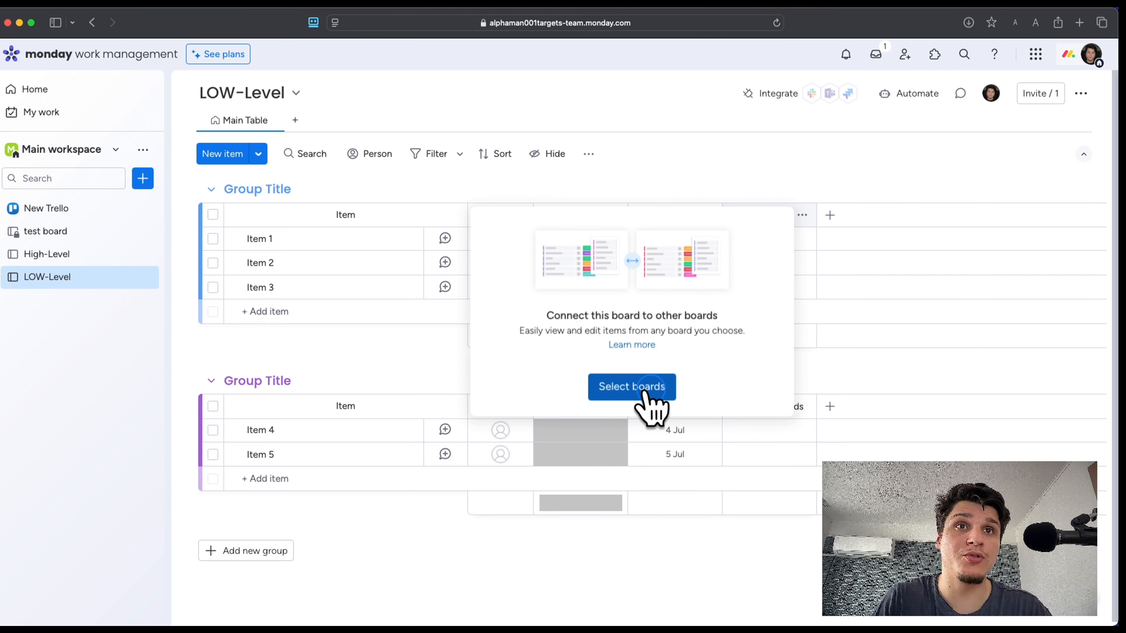
{"action": "left_click", "coordinate": [490, 336]}
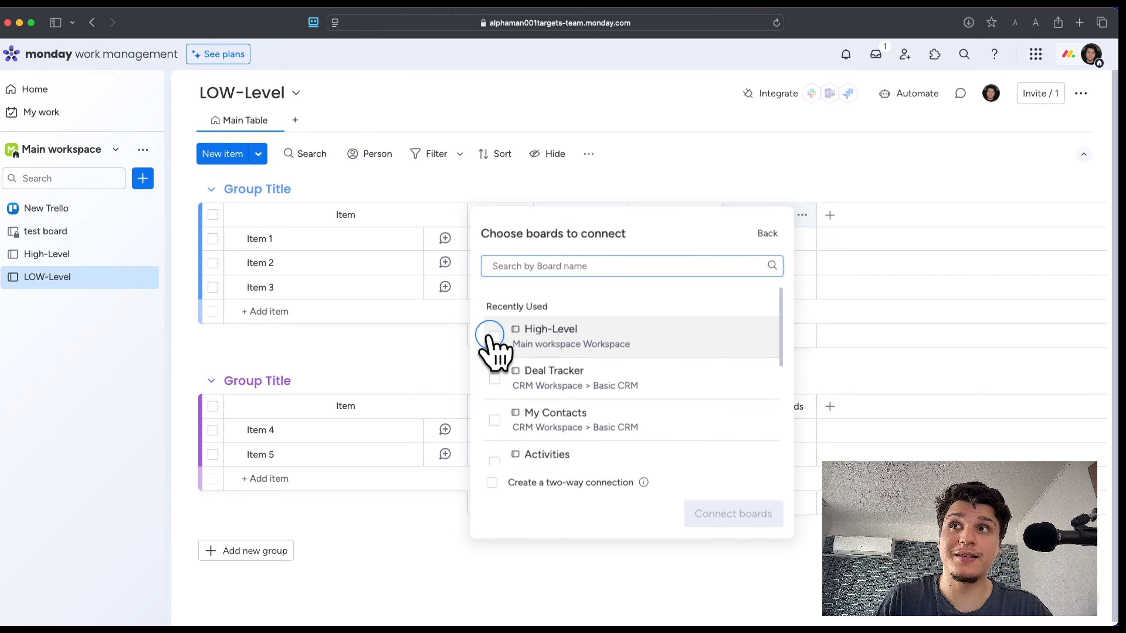
{"action": "left_click", "coordinate": [722, 516]}
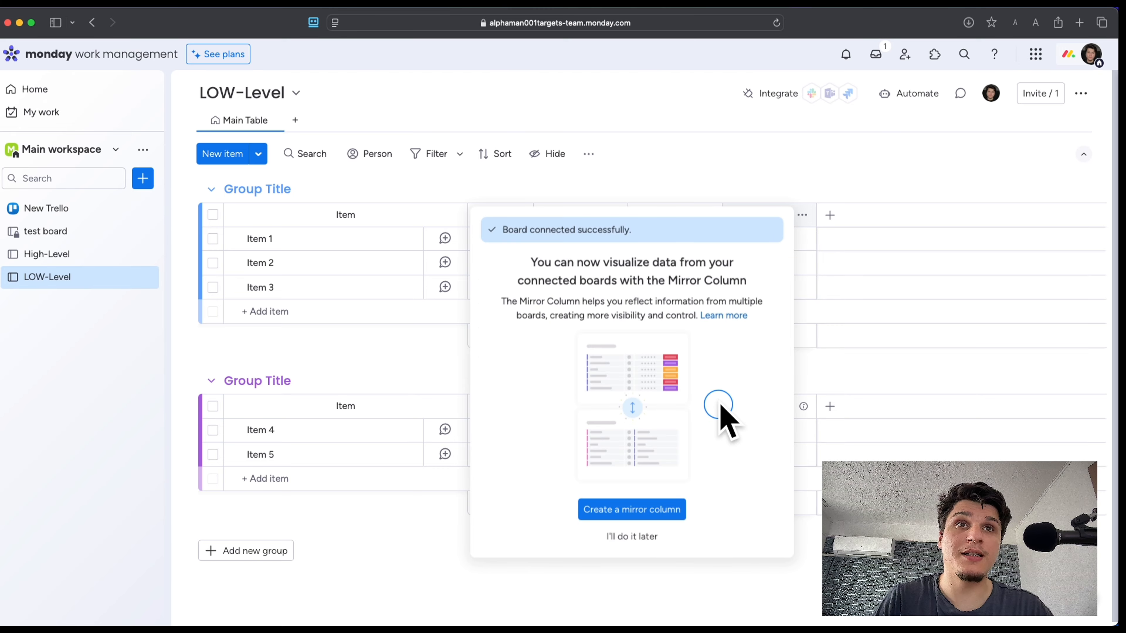
{"action": "left_click", "coordinate": [665, 511]}
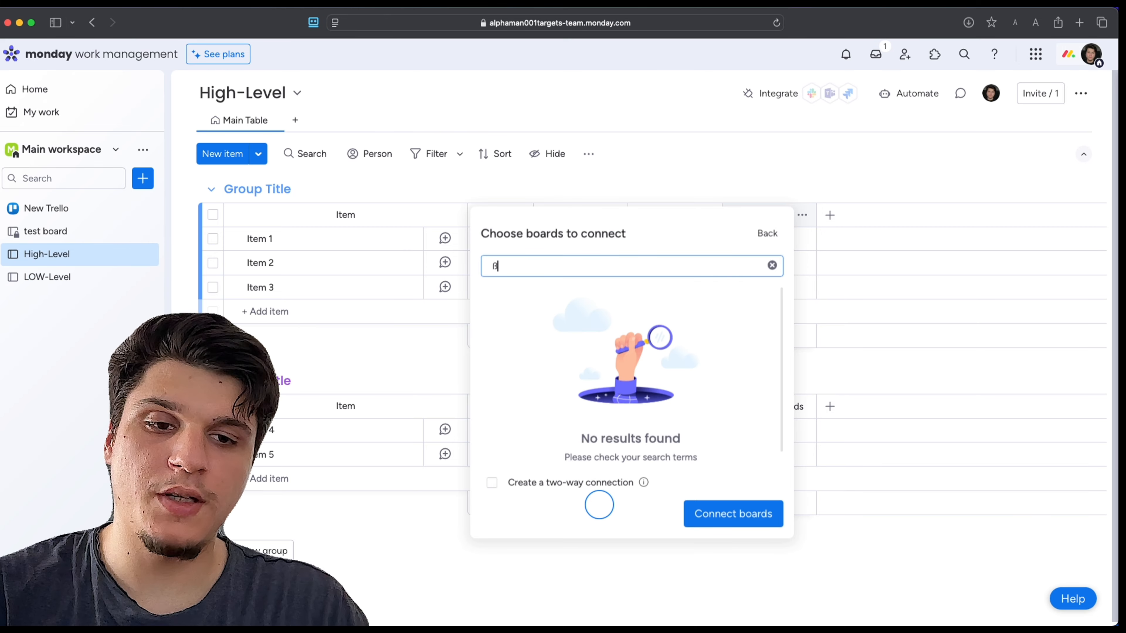
Connect the High-Level board to the LOW-Level board with a two-way connection
{"action": "key", "text": "BackSpace"}
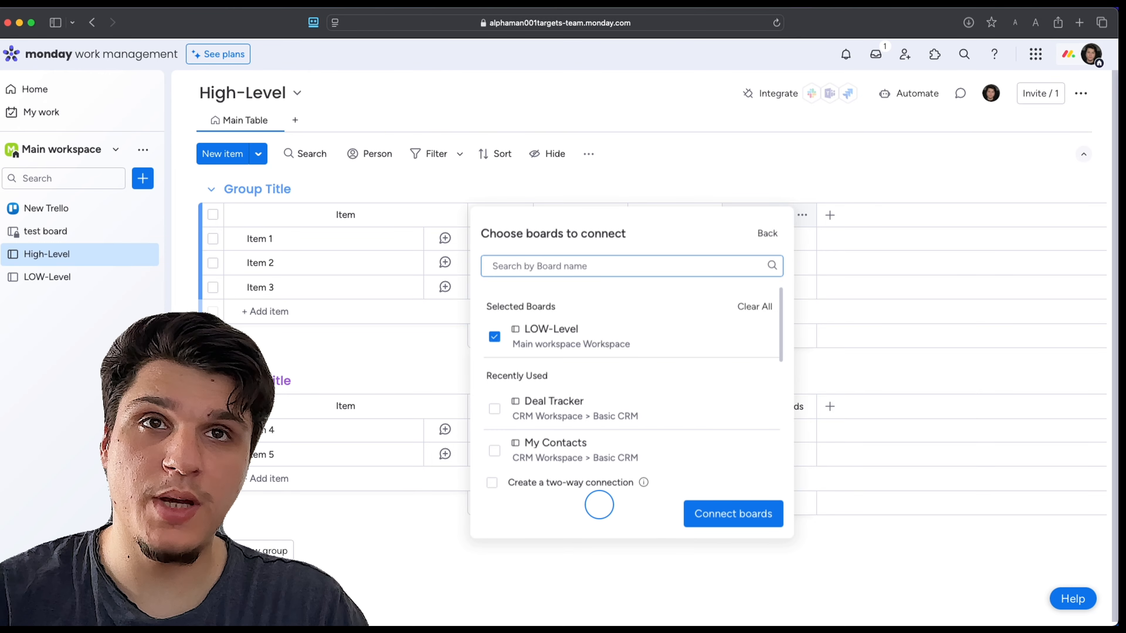
{"action": "left_click", "coordinate": [493, 483]}
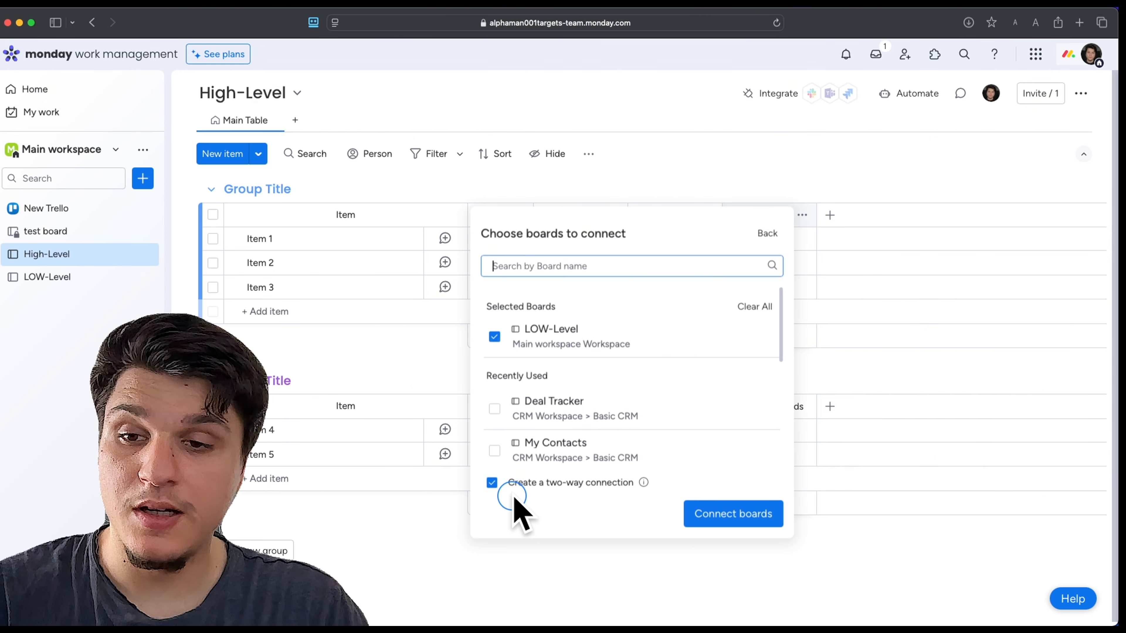
{"action": "left_click", "coordinate": [738, 510]}
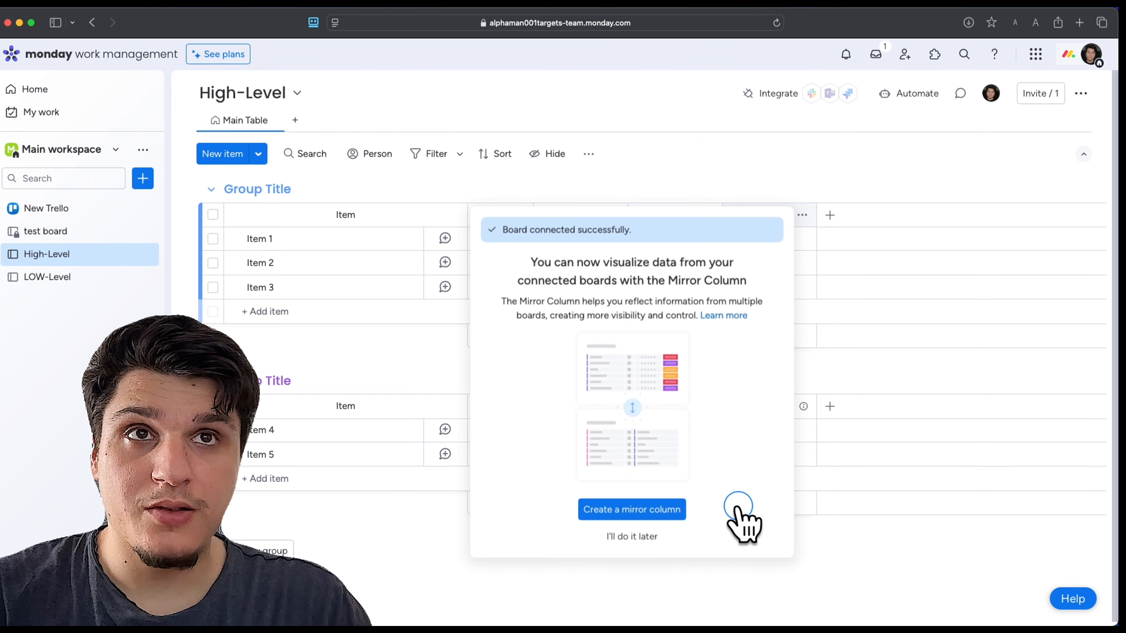
Create a mirror column on the High-Level board that reflects the LOW-Level board's Status column
{"action": "left_click", "coordinate": [660, 509]}
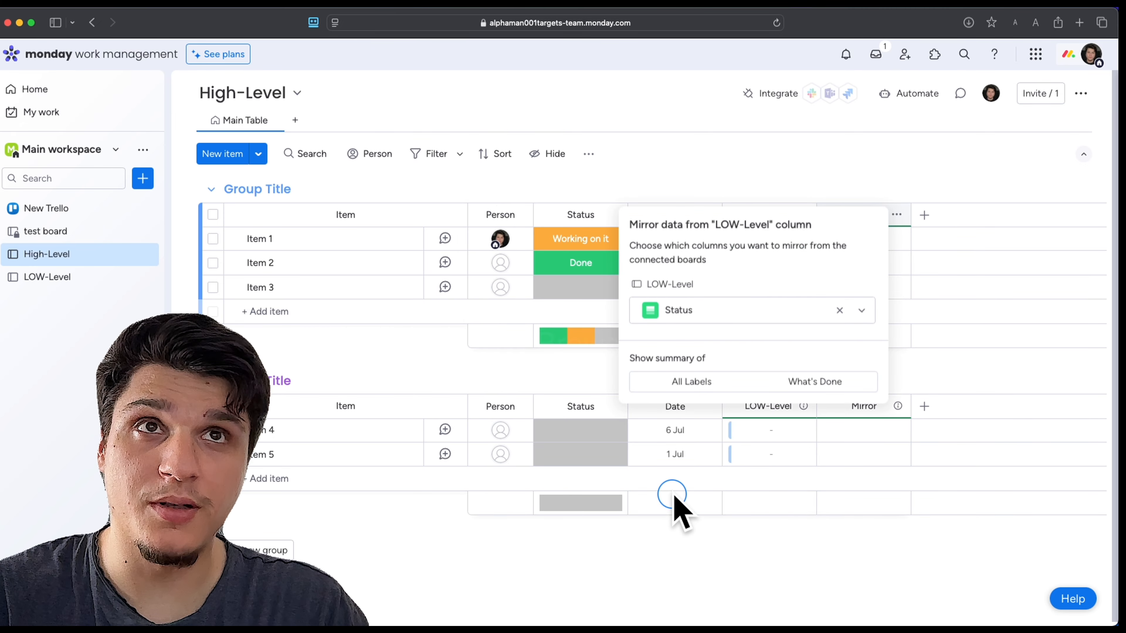
{"action": "left_click", "coordinate": [952, 306]}
{"action": "left_click", "coordinate": [827, 244]}
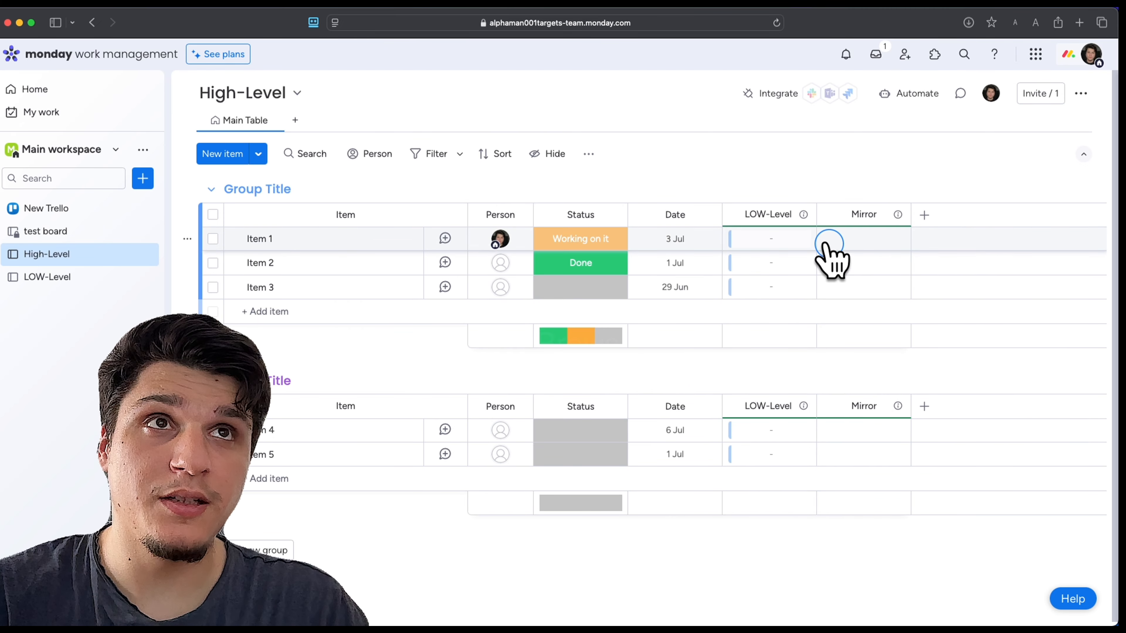
Examine the connection columns on the High-Level and LOW-Level boards, including the linkable items for Item 1
{"action": "mouse_move", "coordinate": [797, 216]}
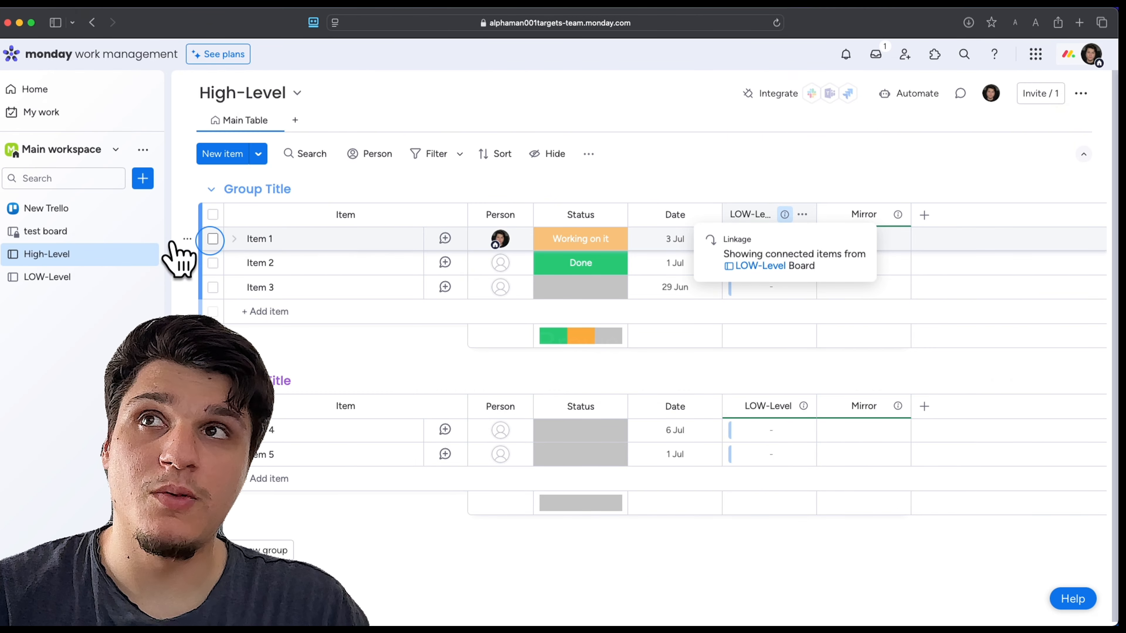
{"action": "left_click", "coordinate": [86, 277]}
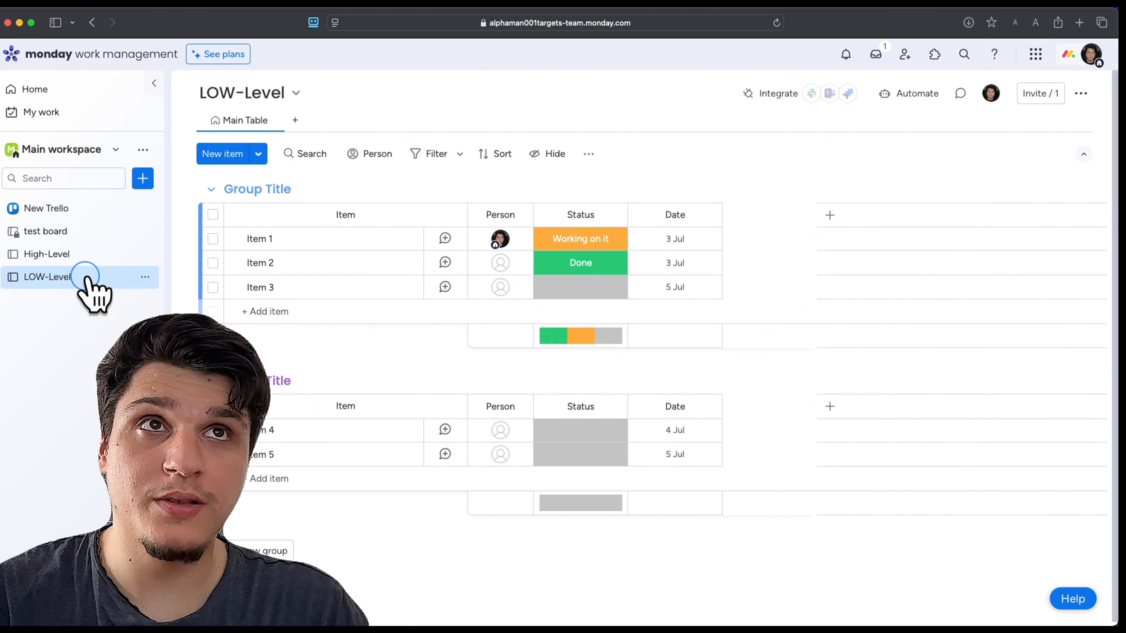
{"action": "left_click", "coordinate": [742, 239]}
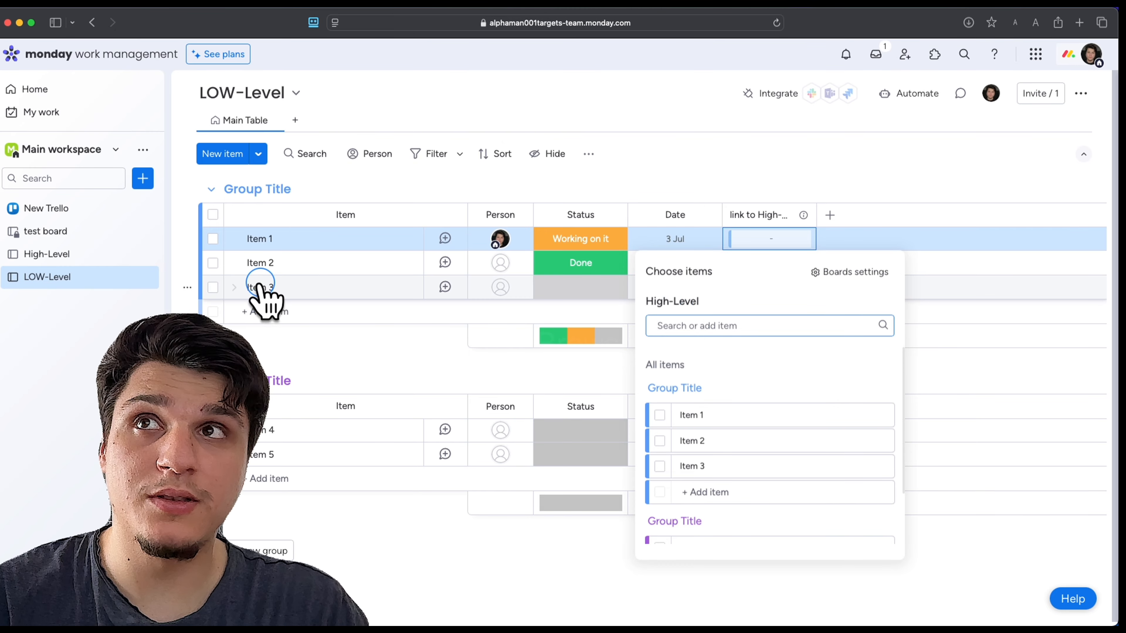
{"action": "left_click", "coordinate": [92, 259]}
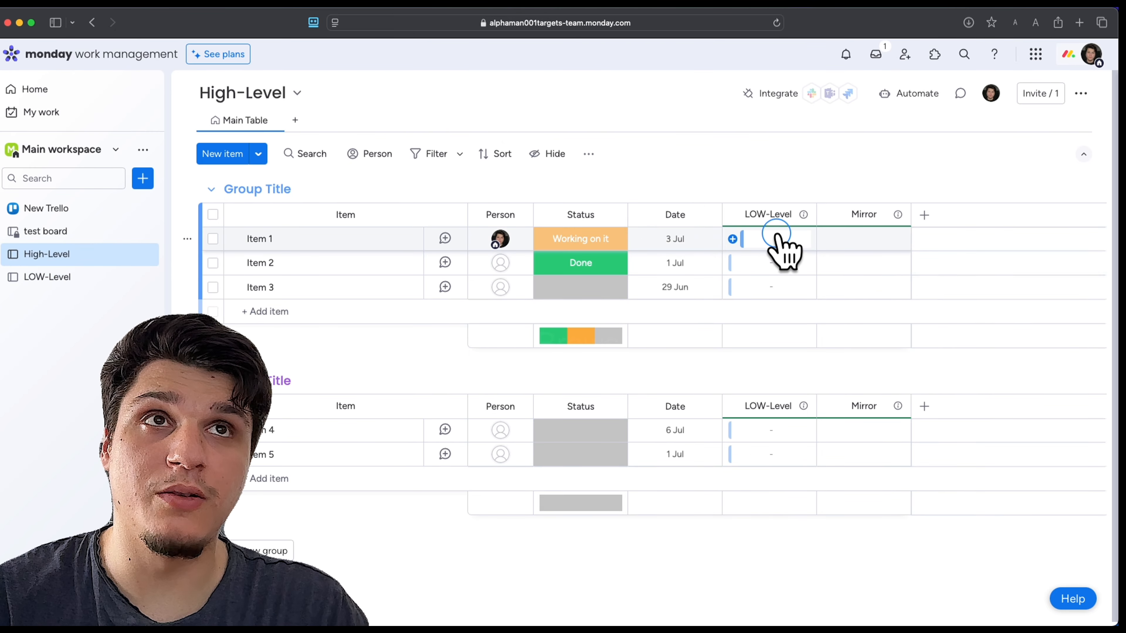
{"action": "left_click", "coordinate": [779, 234]}
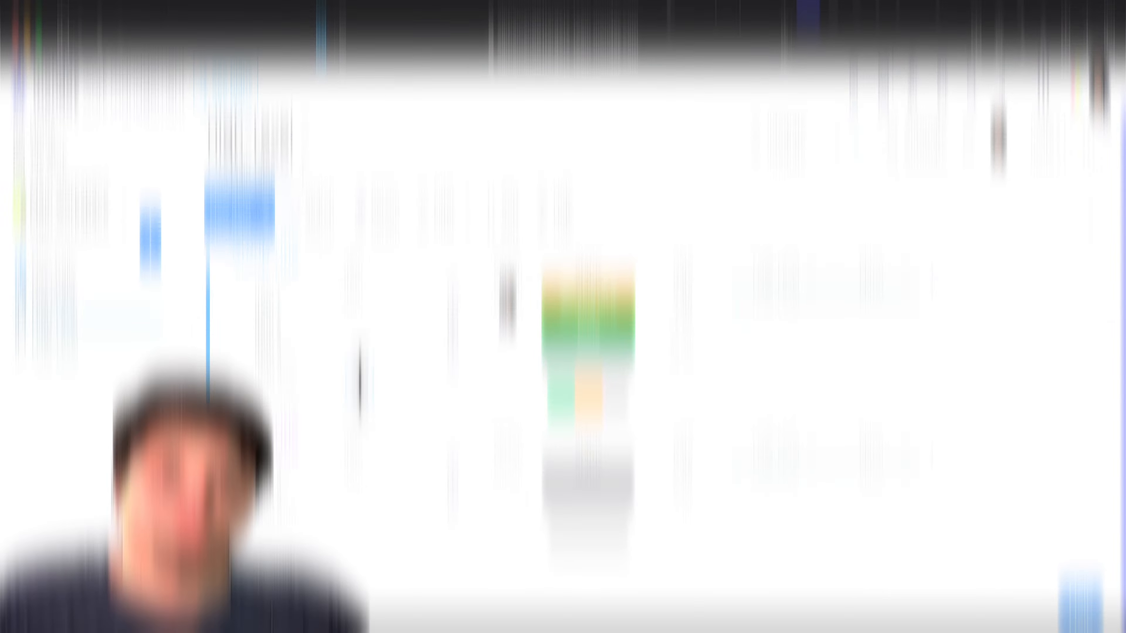
{"action": "left_click", "coordinate": [348, 326]}
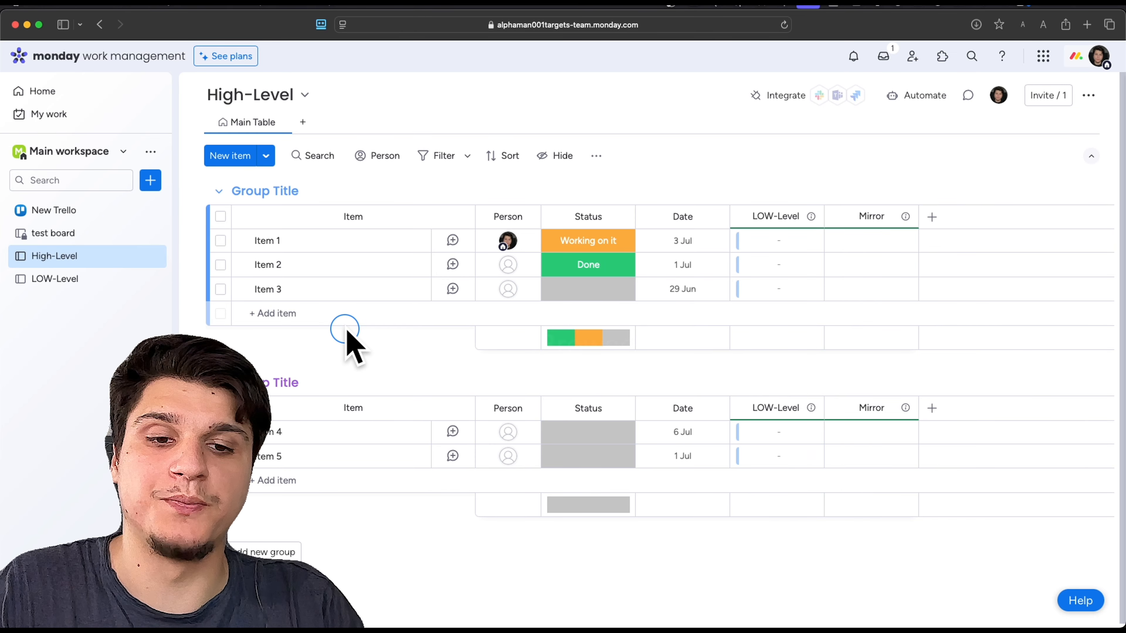
Open the LOW-Level board's default item values and examine the items offered for the connected-board cell
{"action": "left_click", "coordinate": [34, 277]}
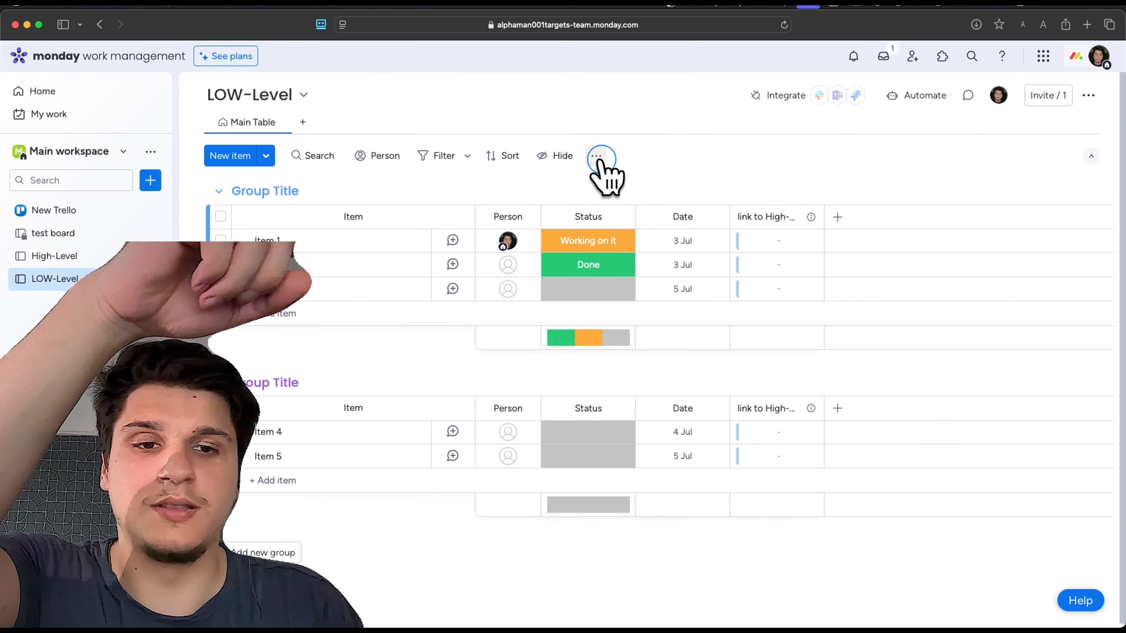
{"action": "left_click", "coordinate": [598, 159]}
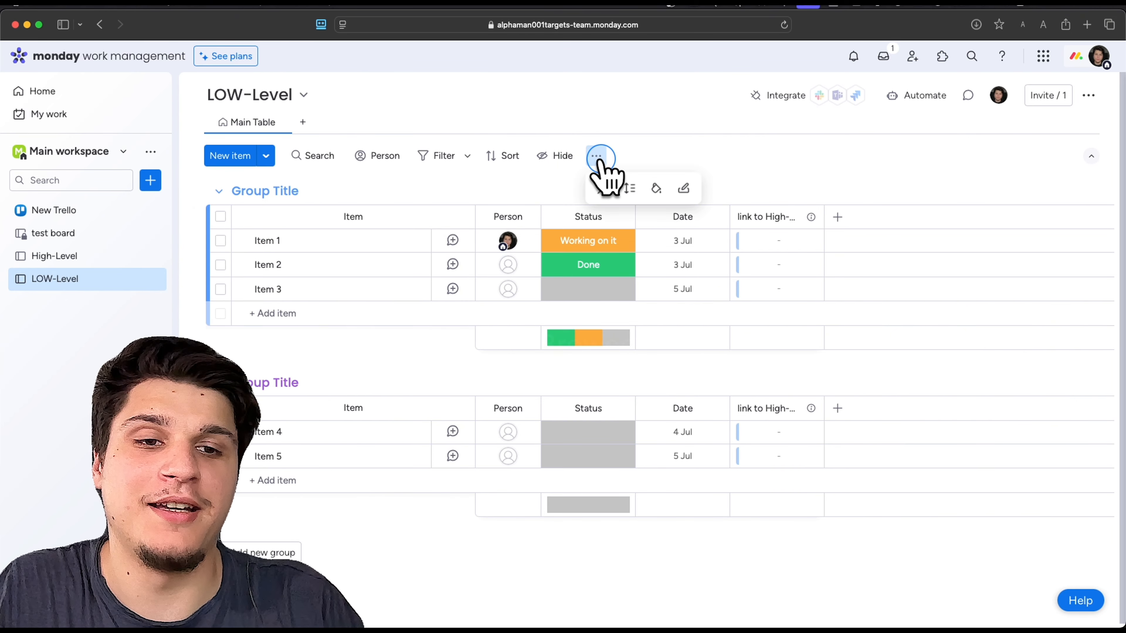
{"action": "left_click", "coordinate": [684, 190]}
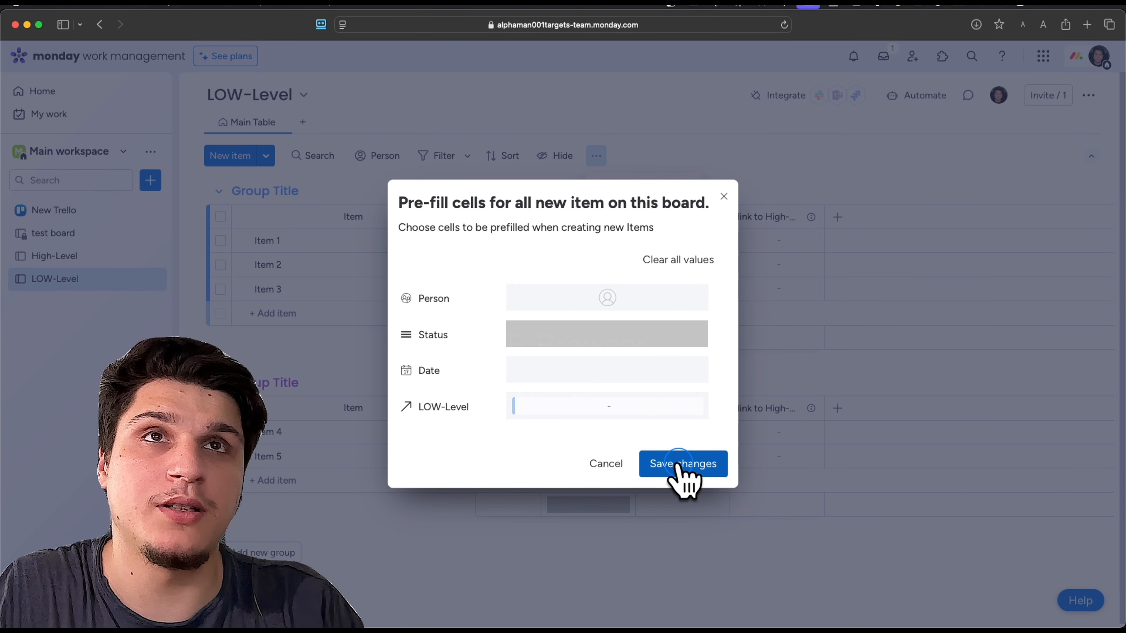
{"action": "left_click", "coordinate": [594, 407]}
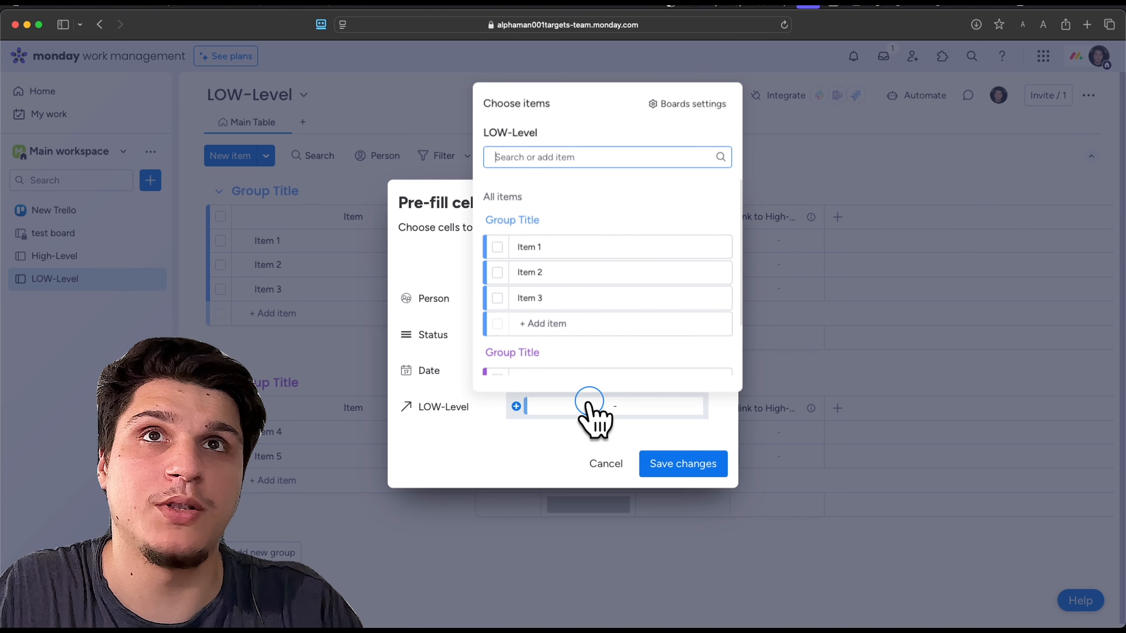
{"action": "scroll", "coordinate": [603, 359], "scroll_direction": "down", "scroll_amount": 2}
{"action": "scroll", "coordinate": [603, 360], "scroll_direction": "up", "scroll_amount": 3}
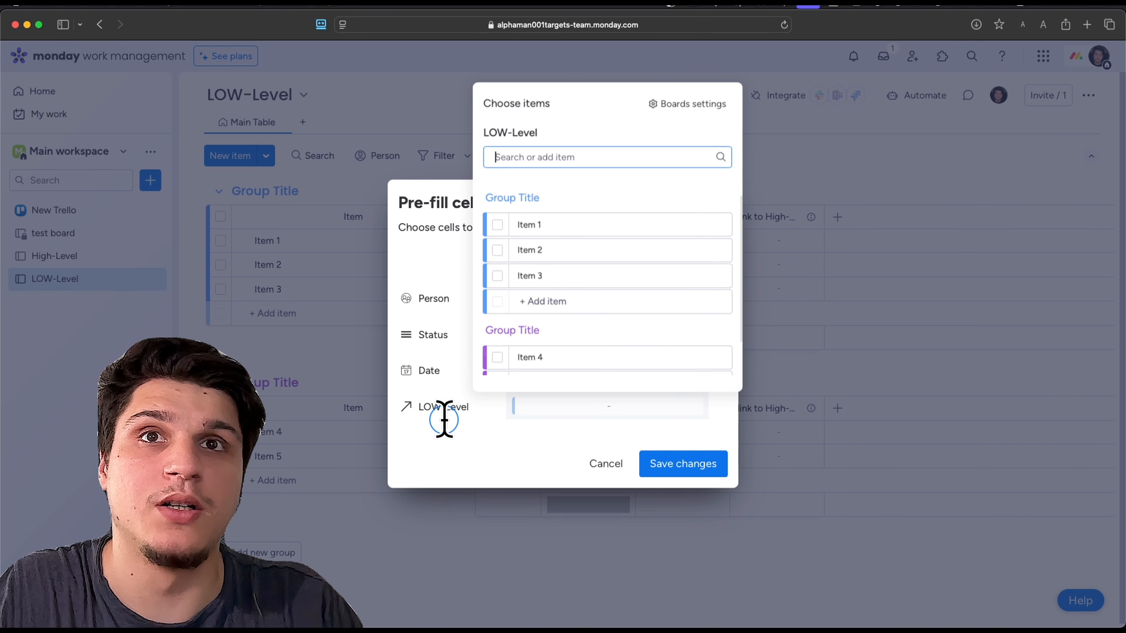
{"action": "scroll", "coordinate": [590, 307], "scroll_direction": "up", "scroll_amount": 1}
{"action": "scroll", "coordinate": [590, 319], "scroll_direction": "down", "scroll_amount": 3}
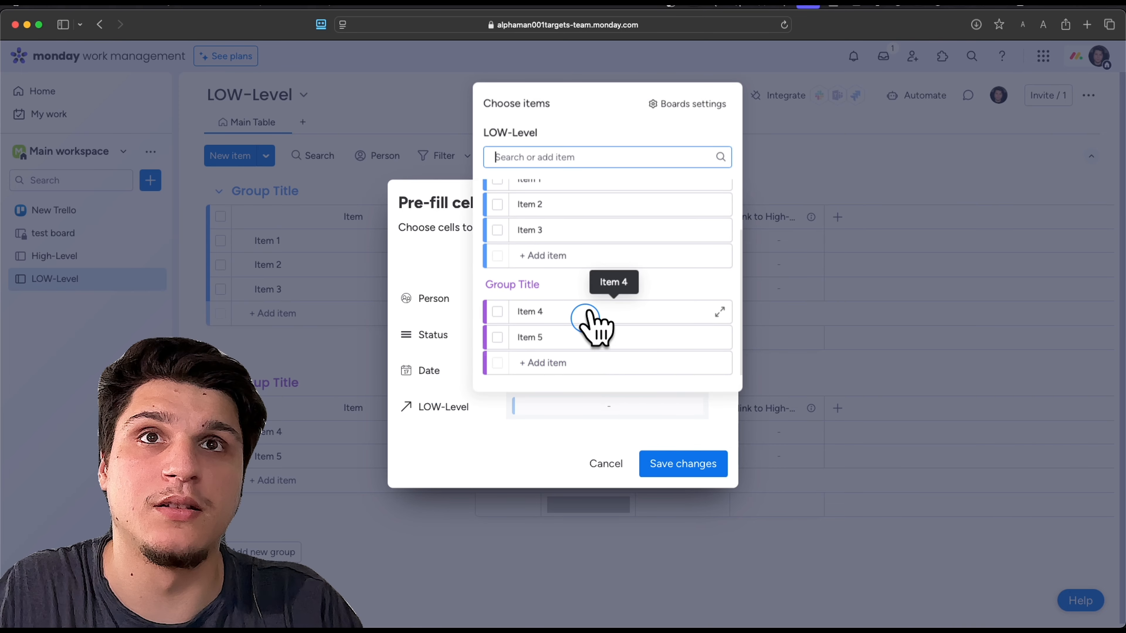
{"action": "scroll", "coordinate": [591, 320], "scroll_direction": "up", "scroll_amount": 3}
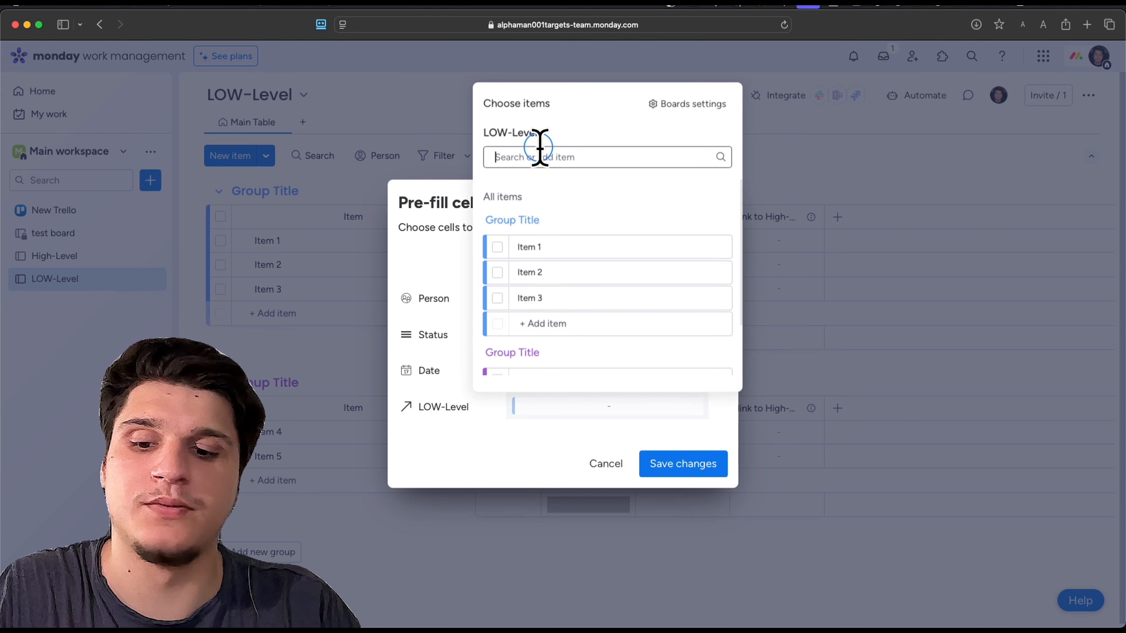
{"action": "left_click", "coordinate": [482, 390]}
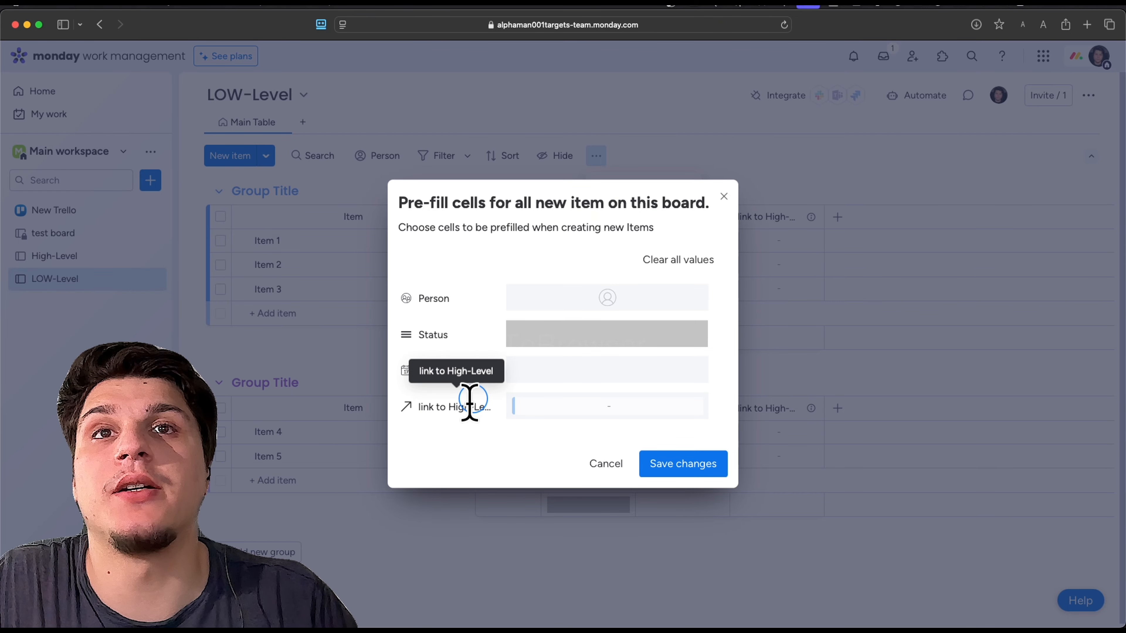
Set the default link to High-Level to the WORK item for new LOW-Level items and save the changes
{"action": "left_click", "coordinate": [557, 410]}
{"action": "left_click", "coordinate": [534, 247]}
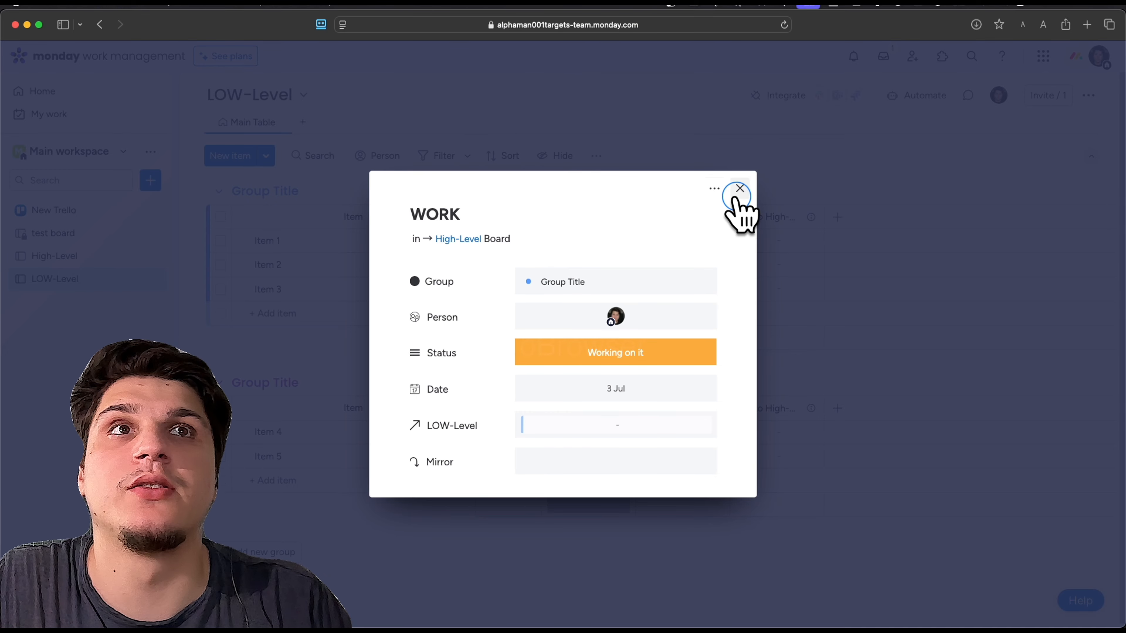
{"action": "left_click", "coordinate": [739, 189]}
{"action": "left_click", "coordinate": [527, 405]}
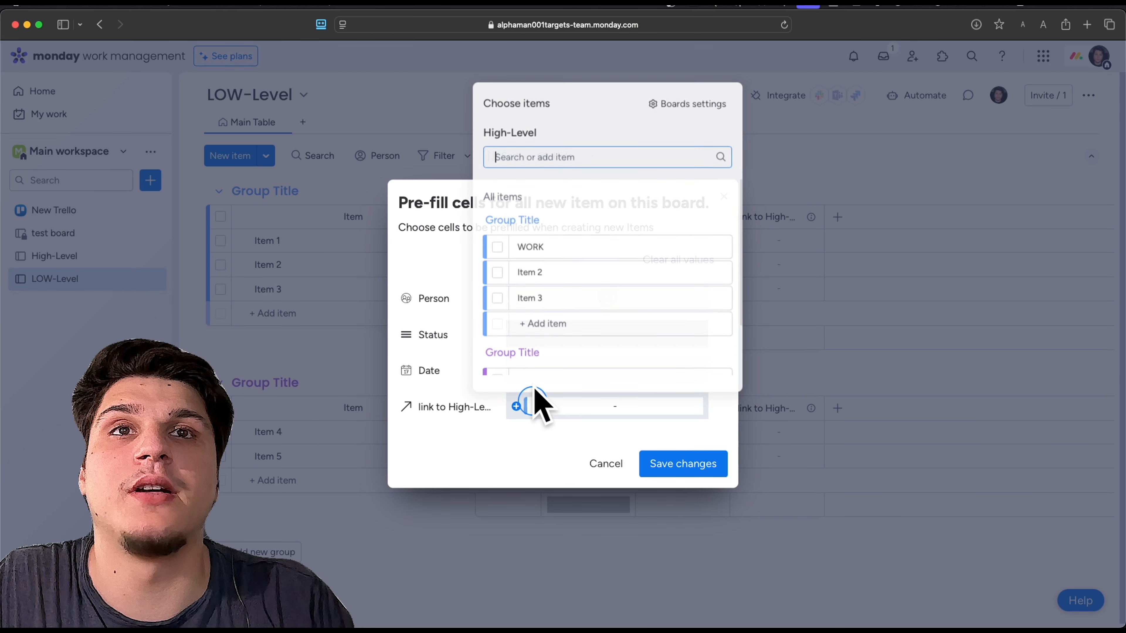
{"action": "left_click", "coordinate": [497, 245]}
{"action": "left_click", "coordinate": [643, 472]}
{"action": "left_click", "coordinate": [665, 461]}
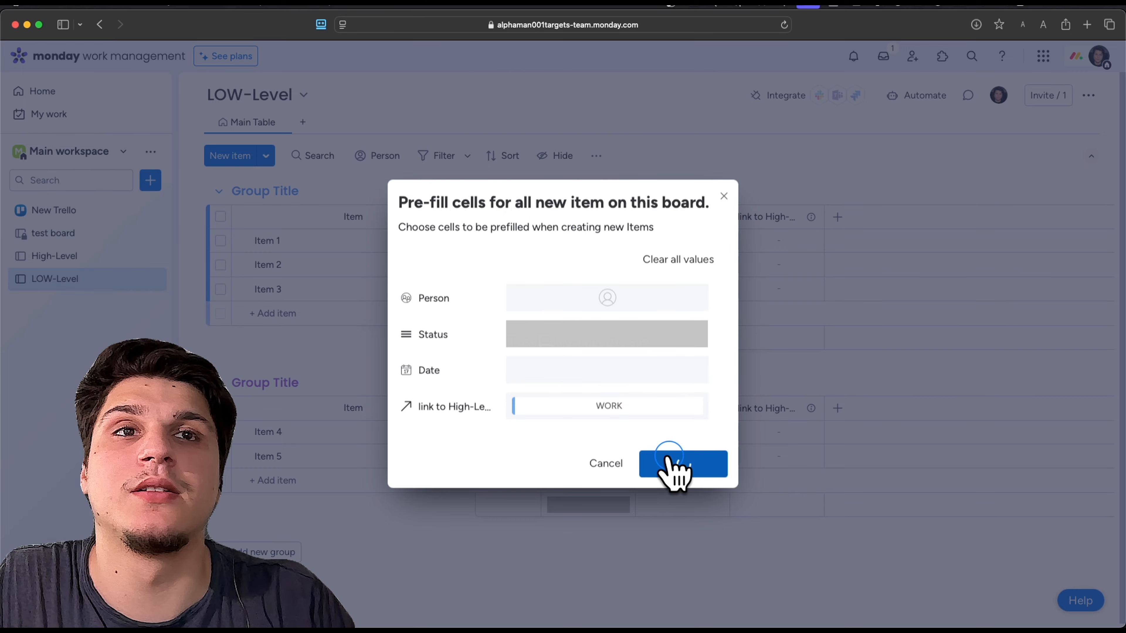
Add an item named "Artwork working" to the first group of the LOW-Level board
{"action": "left_click", "coordinate": [52, 262]}
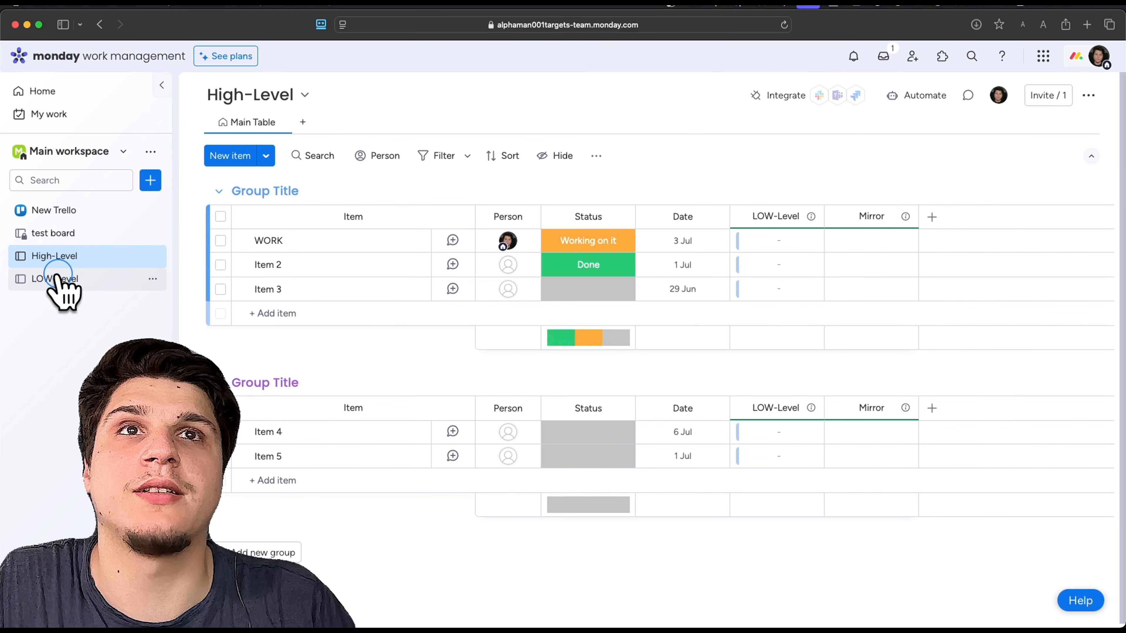
{"action": "left_click", "coordinate": [57, 279]}
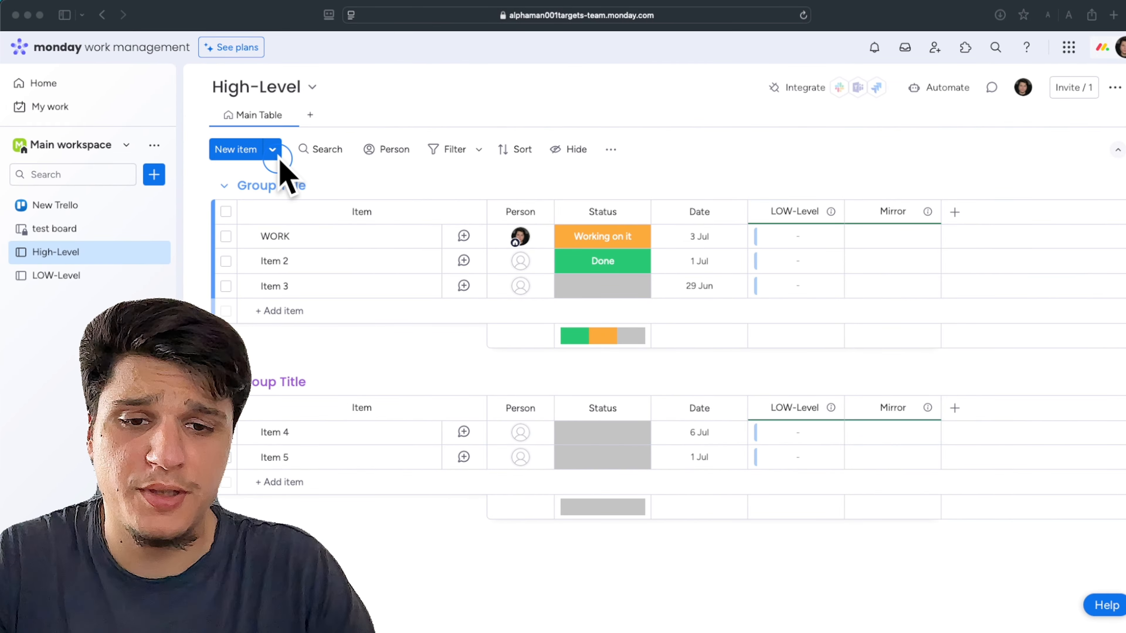
{"action": "left_click", "coordinate": [250, 151]}
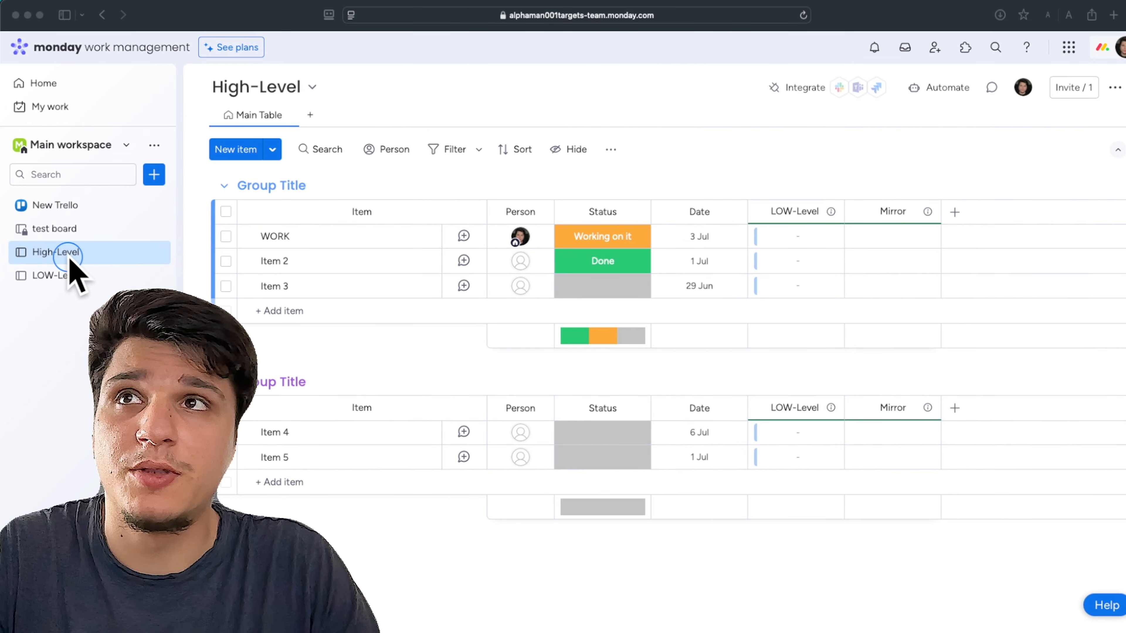
{"action": "left_click", "coordinate": [70, 276]}
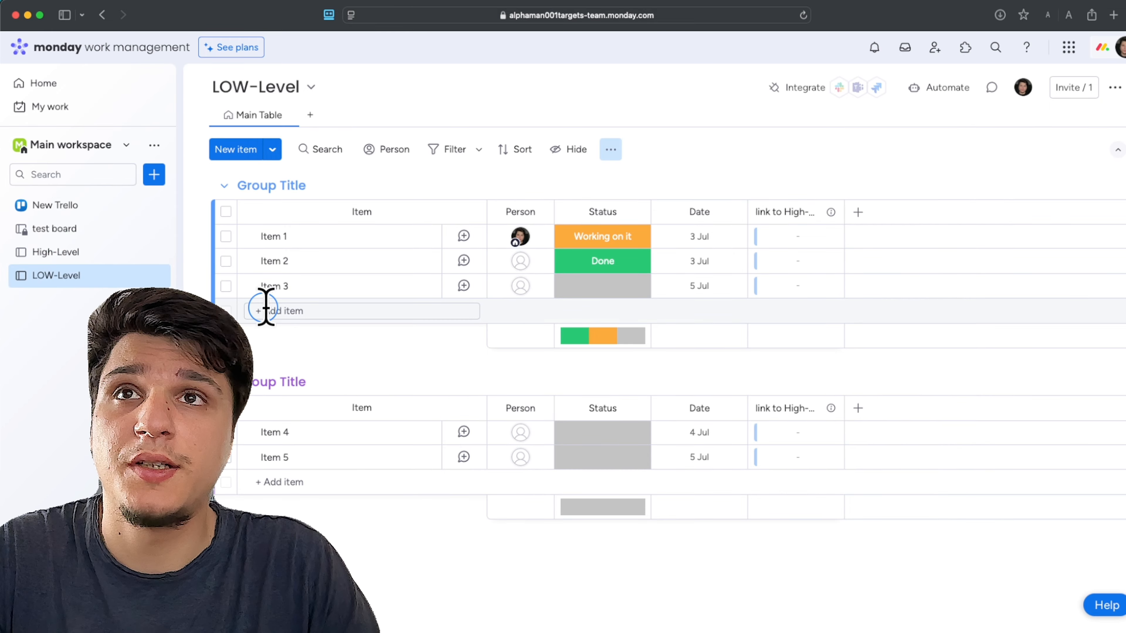
{"action": "left_click", "coordinate": [414, 323]}
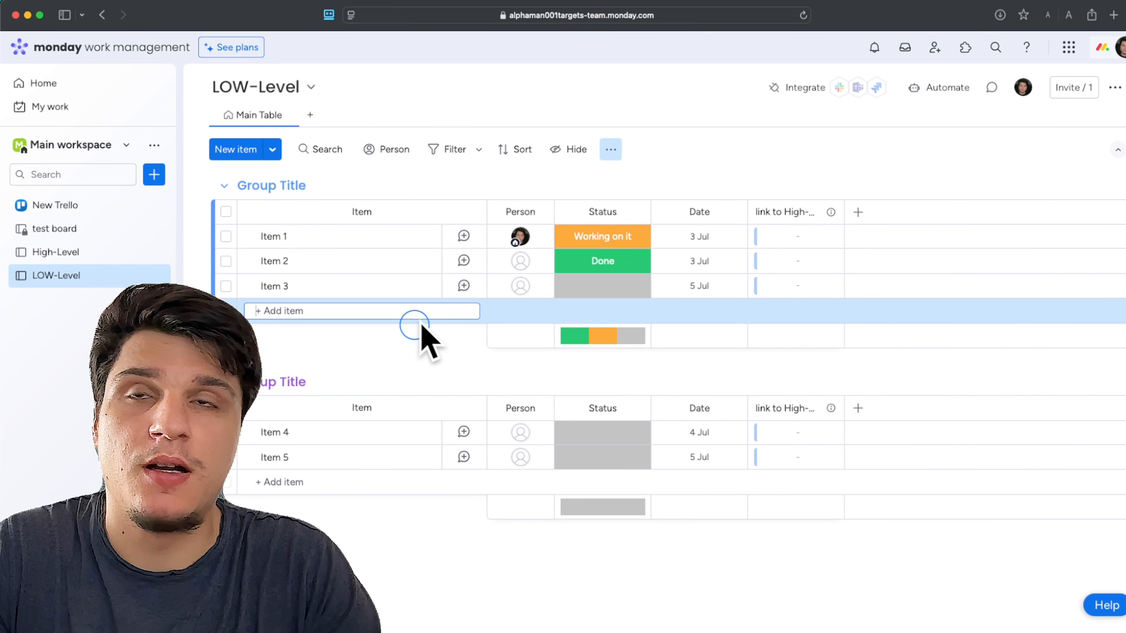
{"action": "type", "text": "a"}
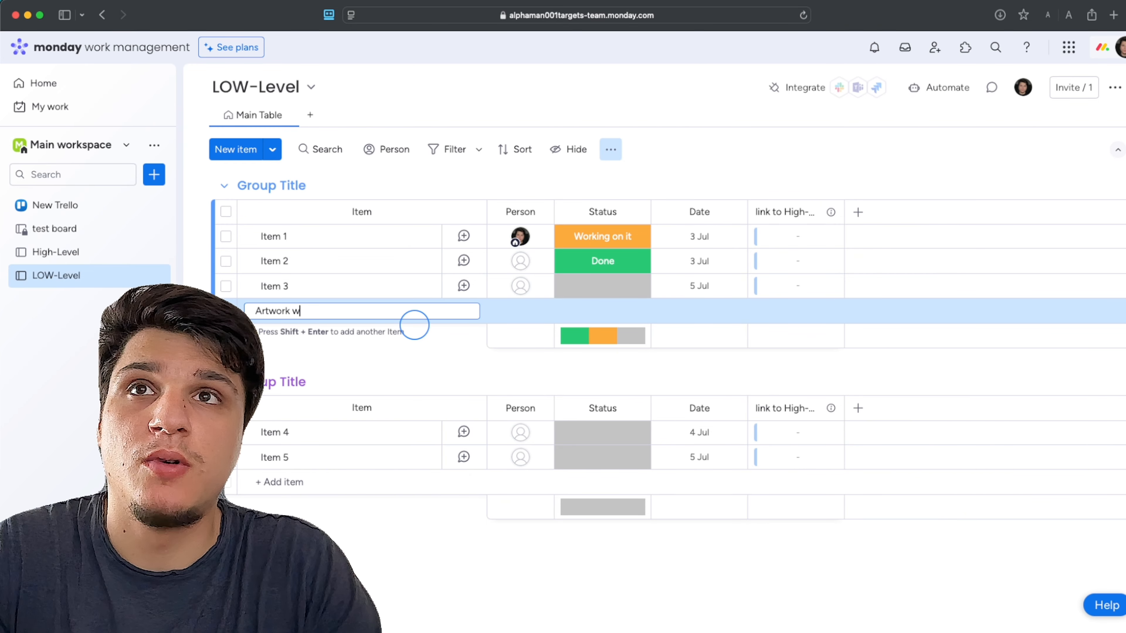
{"action": "type", "text": "rtwork working"}
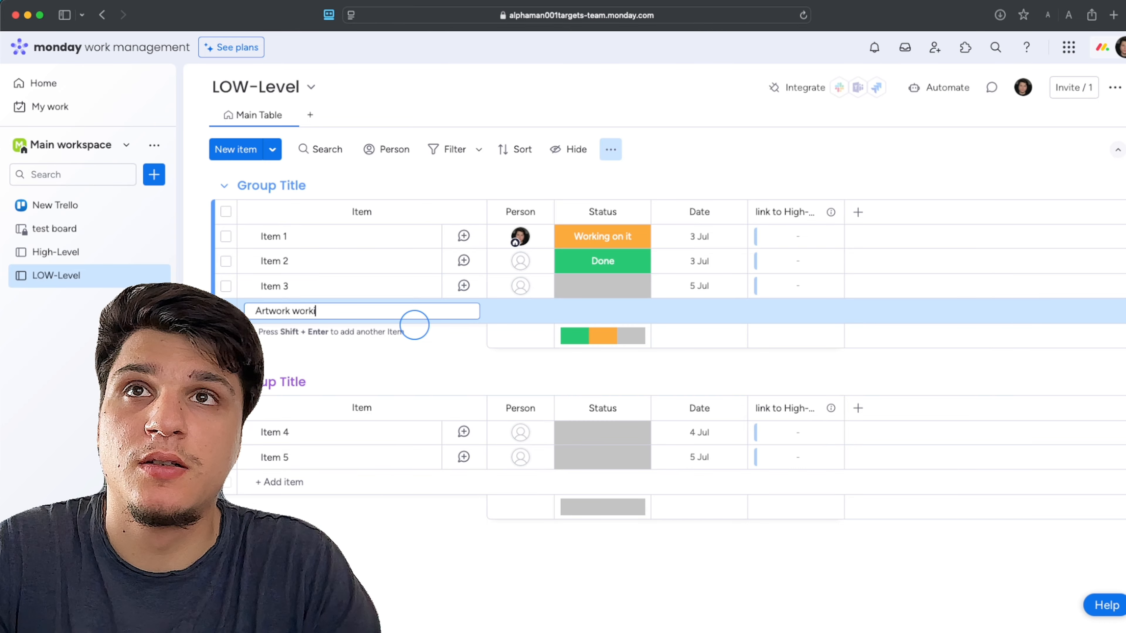
{"action": "left_click", "coordinate": [401, 348]}
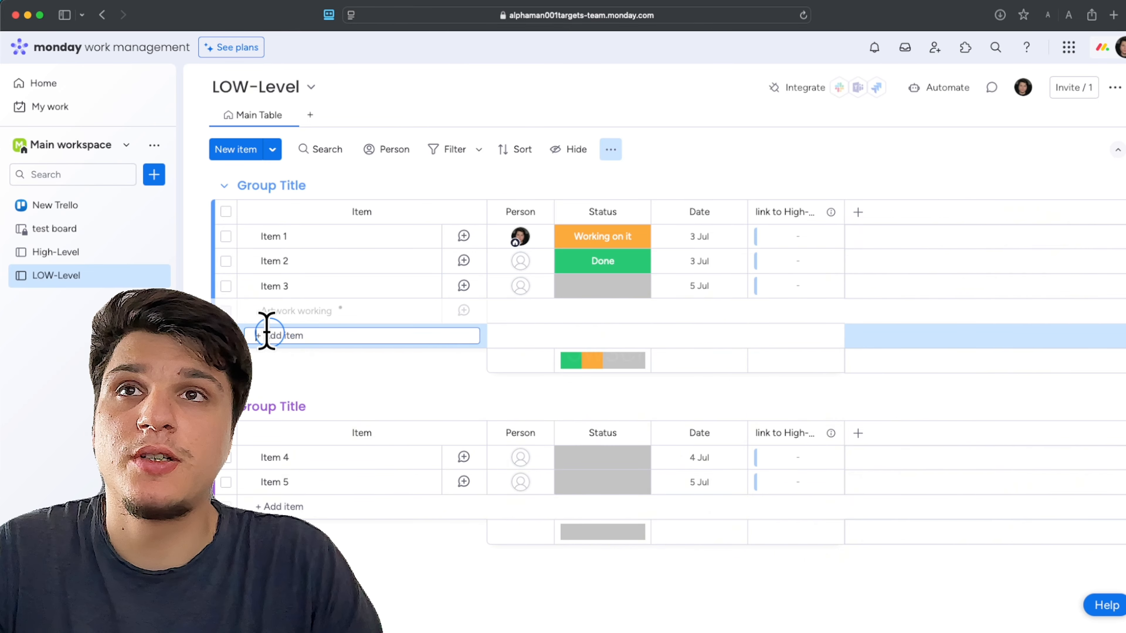
Check the connection between Artwork working and WORK on both boards
{"action": "left_click", "coordinate": [85, 253]}
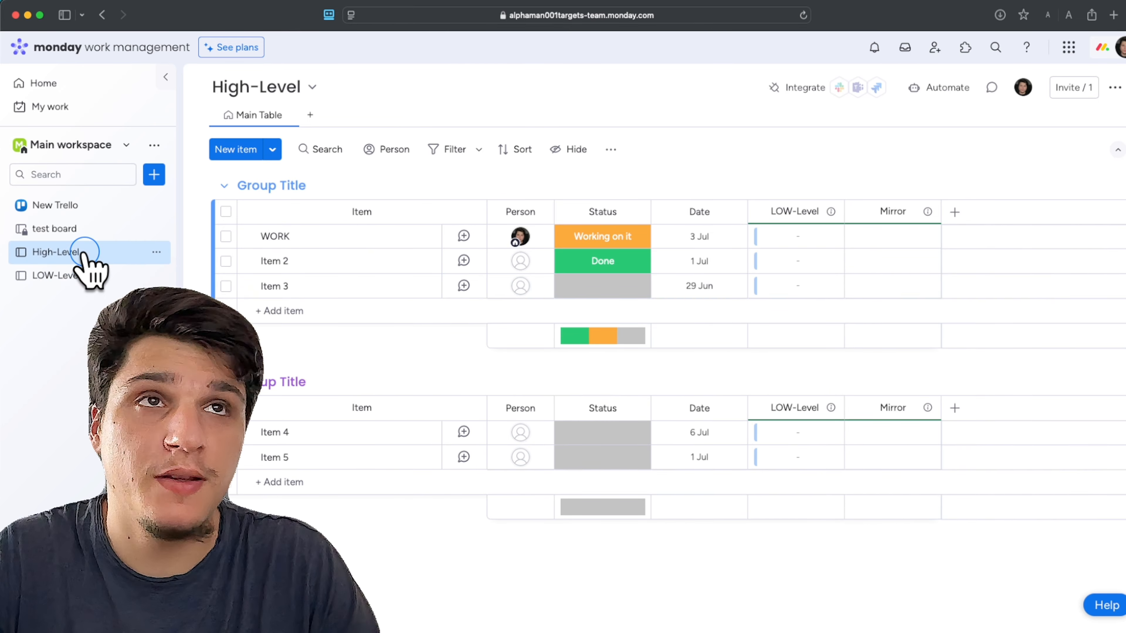
{"action": "left_click", "coordinate": [87, 275]}
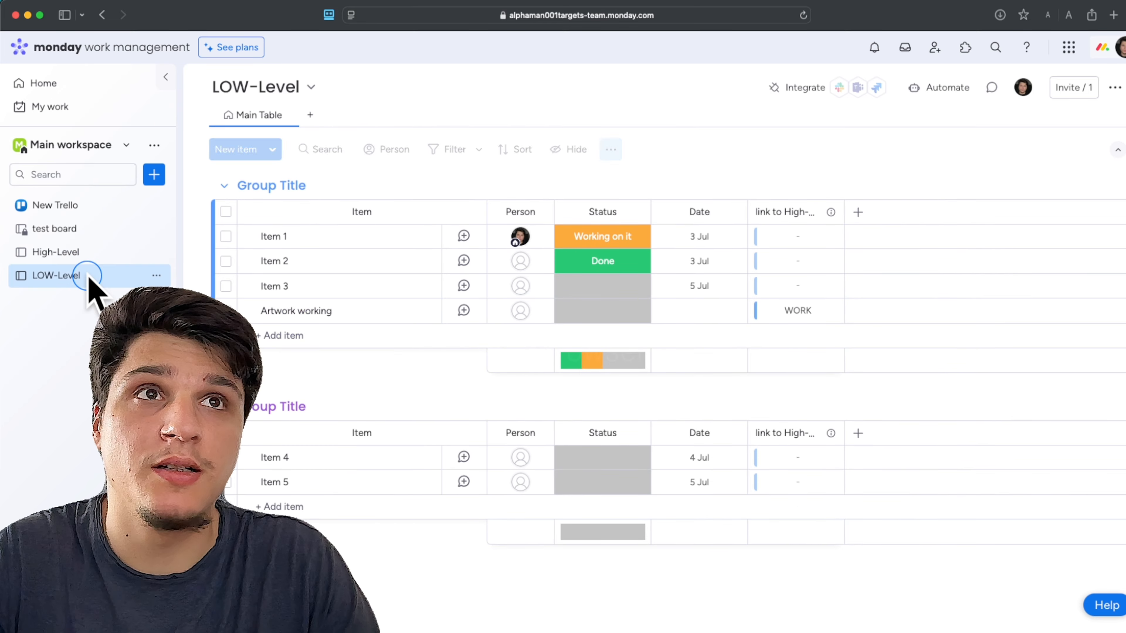
{"action": "left_click", "coordinate": [82, 262]}
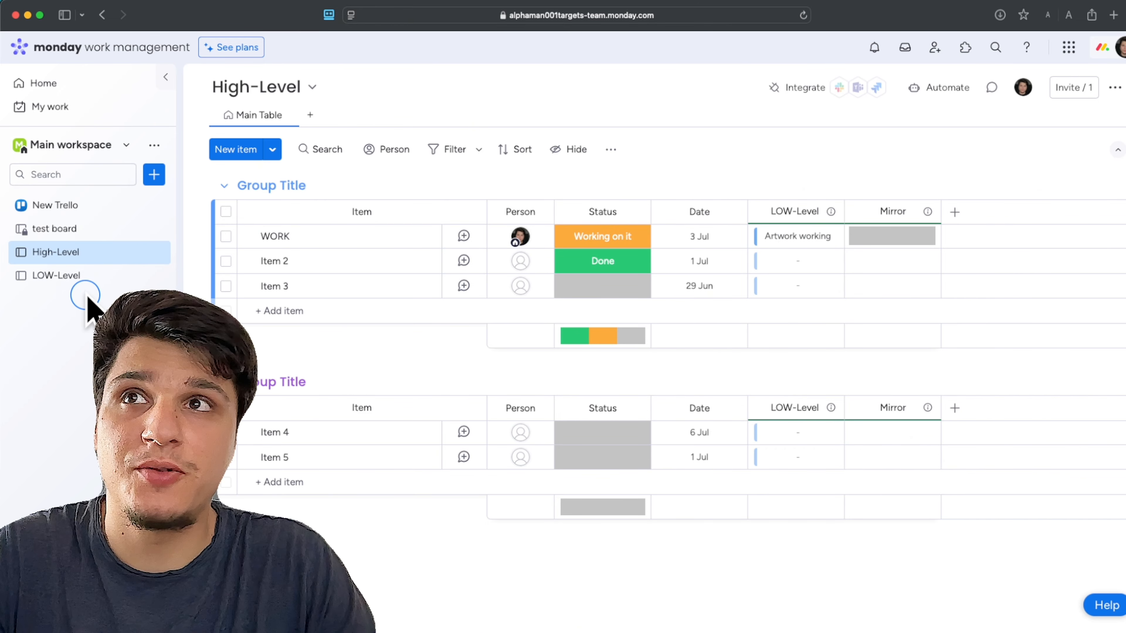
Set the status of the Artwork working item on the LOW-Level board to Stuck
{"action": "left_click", "coordinate": [78, 277]}
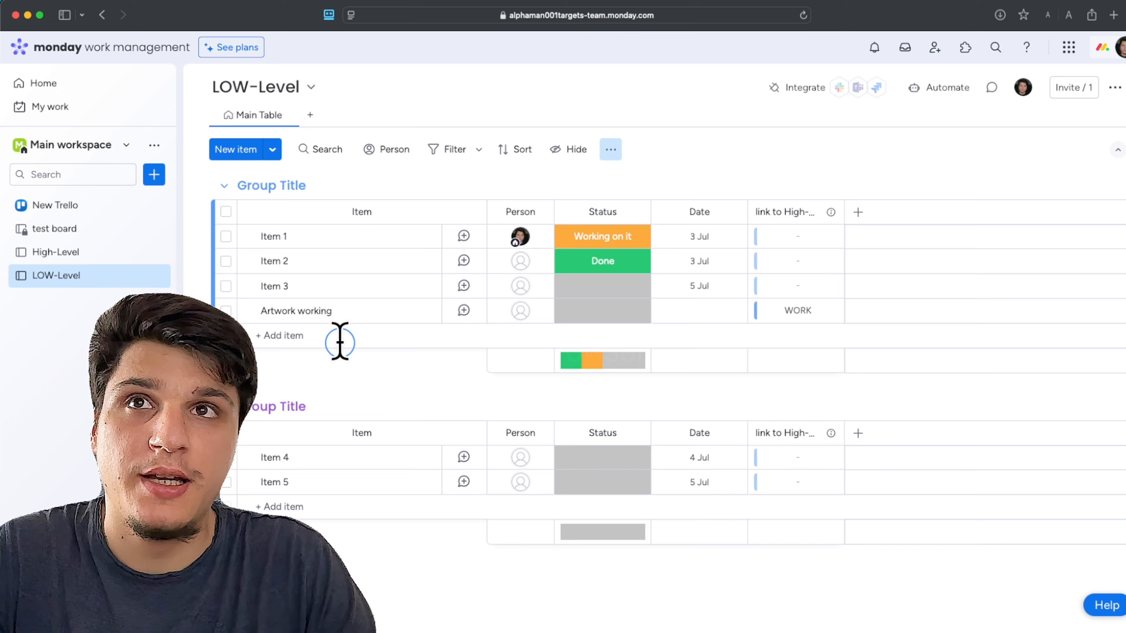
{"action": "left_click", "coordinate": [326, 319]}
{"action": "left_click", "coordinate": [577, 314]}
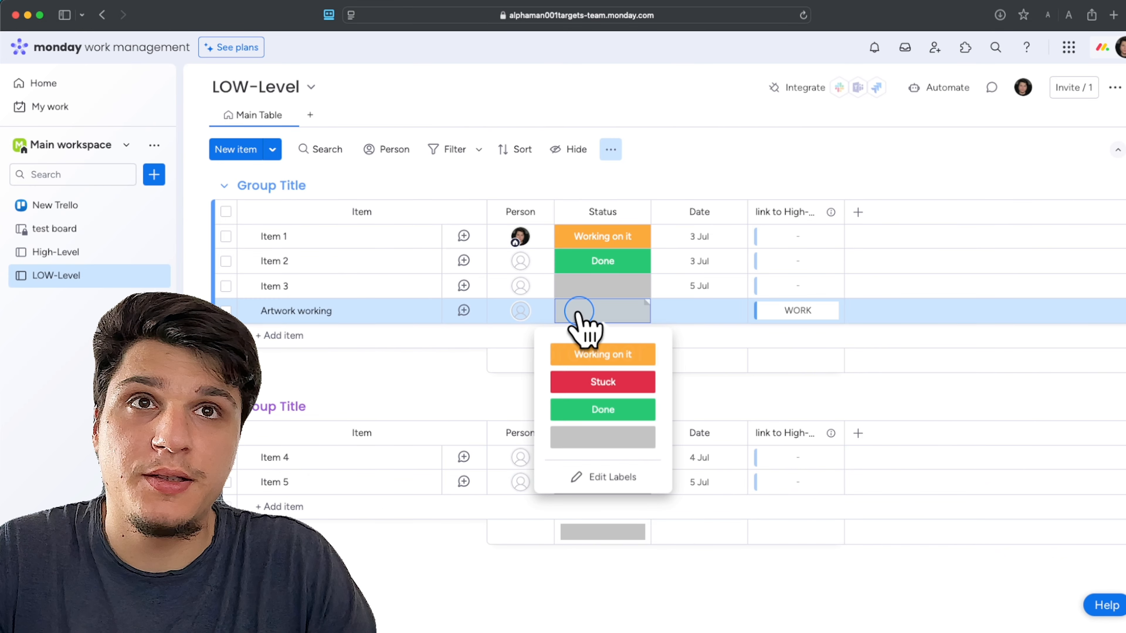
{"action": "left_click", "coordinate": [604, 380]}
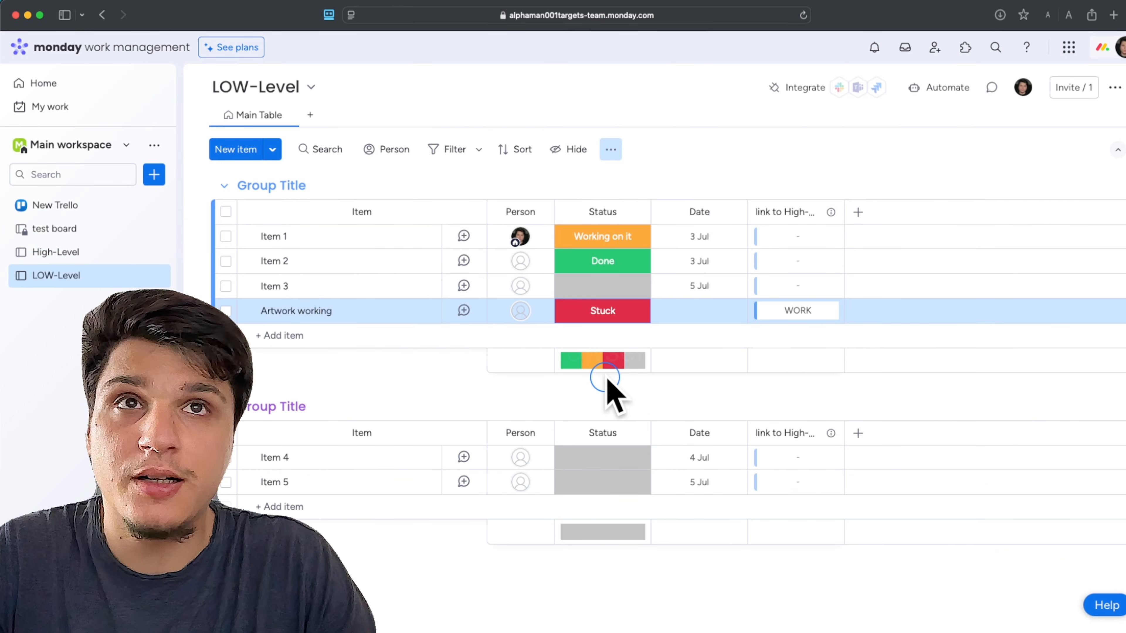
{"action": "left_click", "coordinate": [301, 299]}
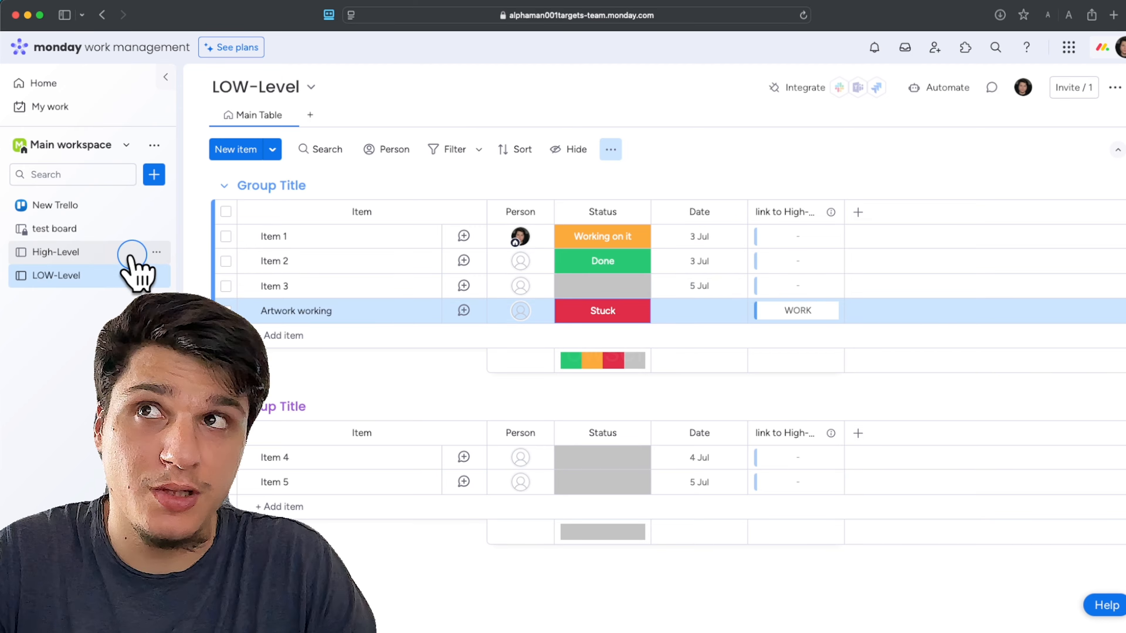
Inspect the WORK item's mirrored status on the High-Level board
{"action": "left_click", "coordinate": [119, 250]}
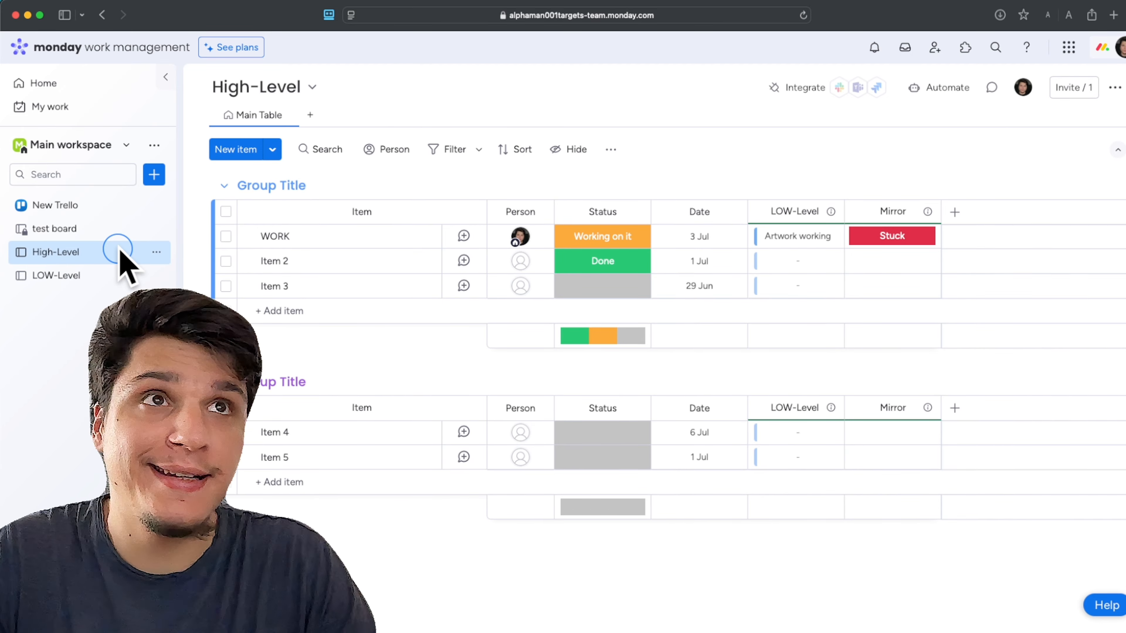
{"action": "left_click", "coordinate": [864, 242]}
{"action": "left_click", "coordinate": [876, 243]}
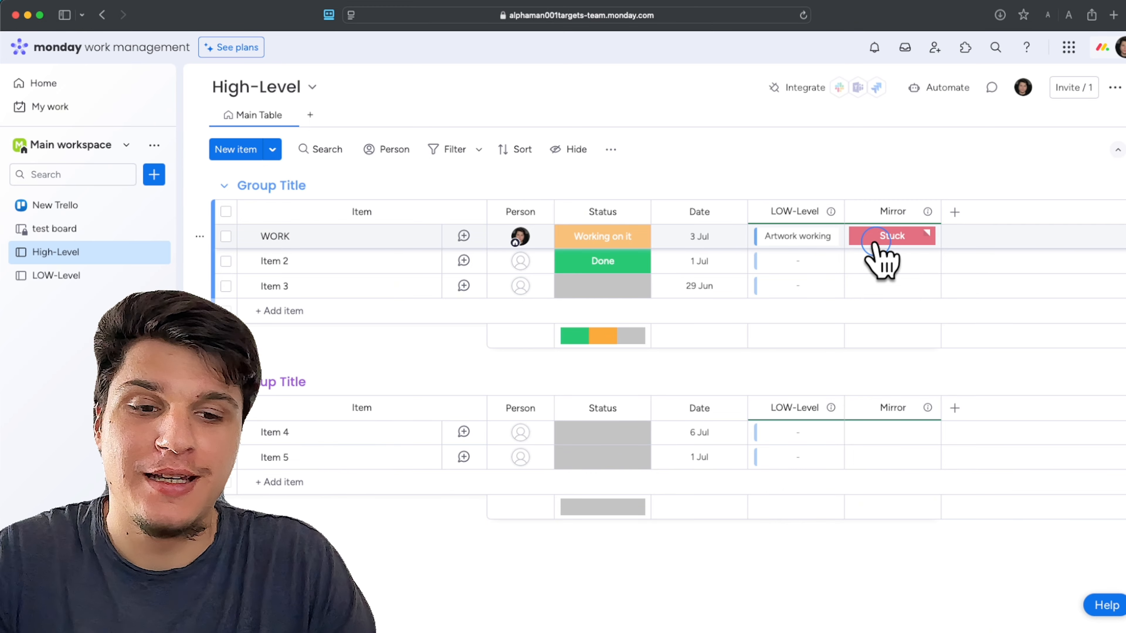
{"action": "left_click", "coordinate": [342, 469]}
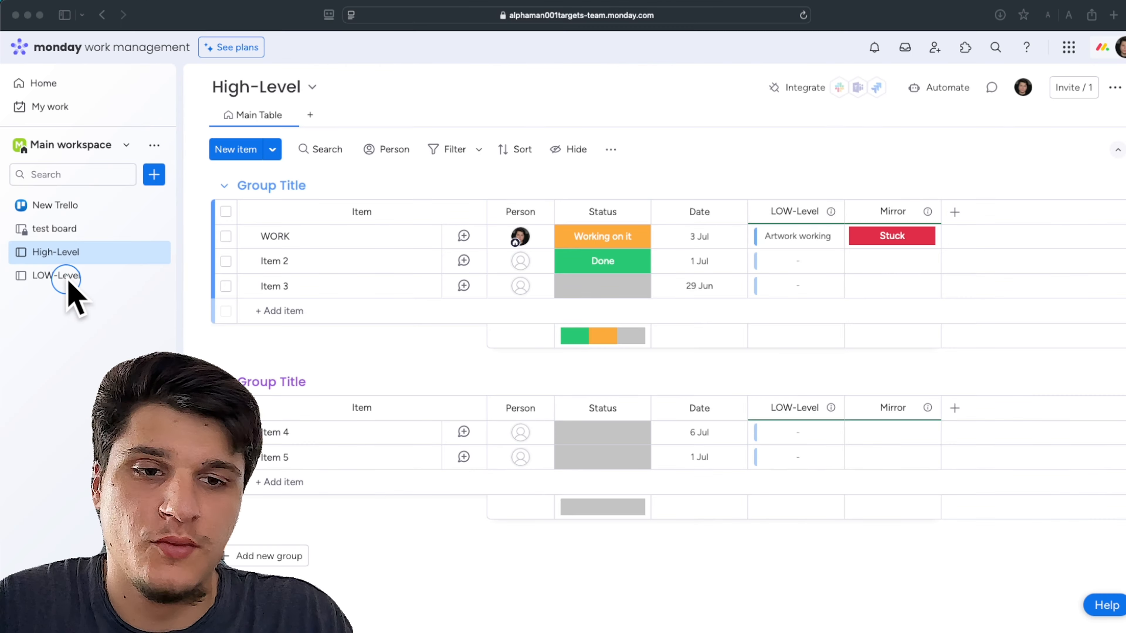
Add an item named "project nr.2" to the LOW-Level board's first group and set its status to Working on it
{"action": "left_click", "coordinate": [66, 280]}
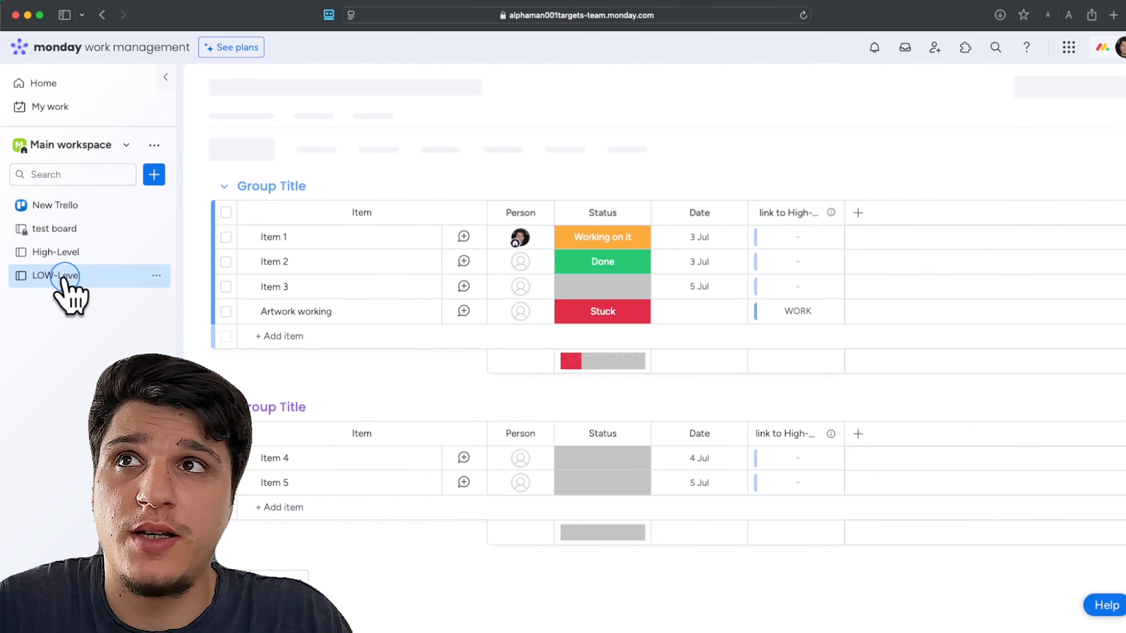
{"action": "left_click", "coordinate": [297, 336]}
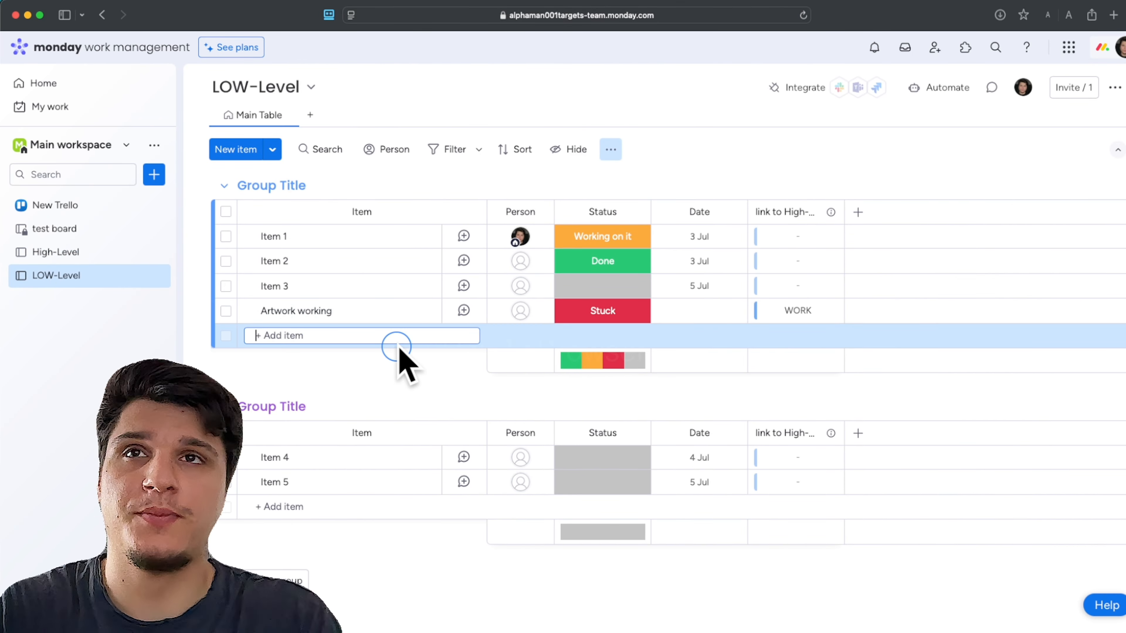
{"action": "type", "text": "project nr.2"}
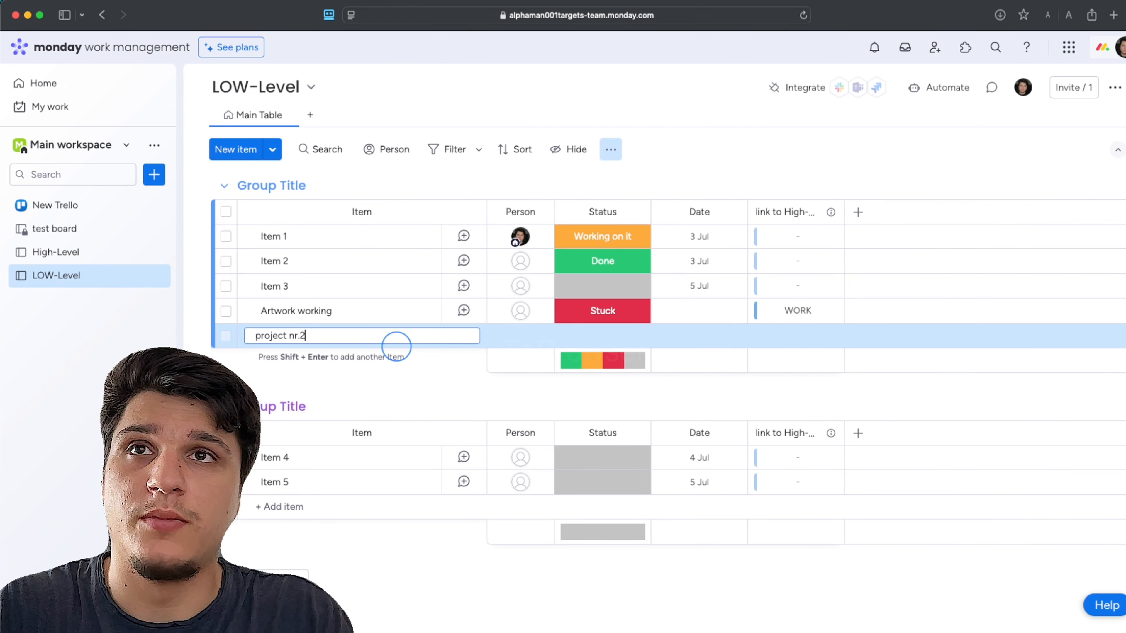
{"action": "key", "text": "shift+Return"}
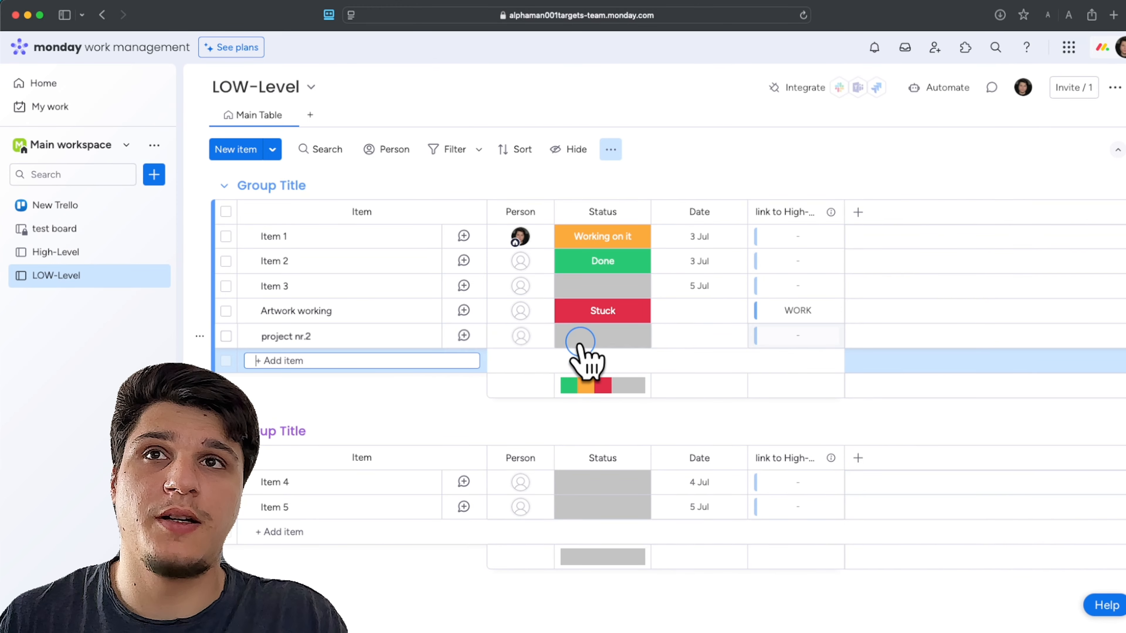
{"action": "left_click", "coordinate": [584, 341]}
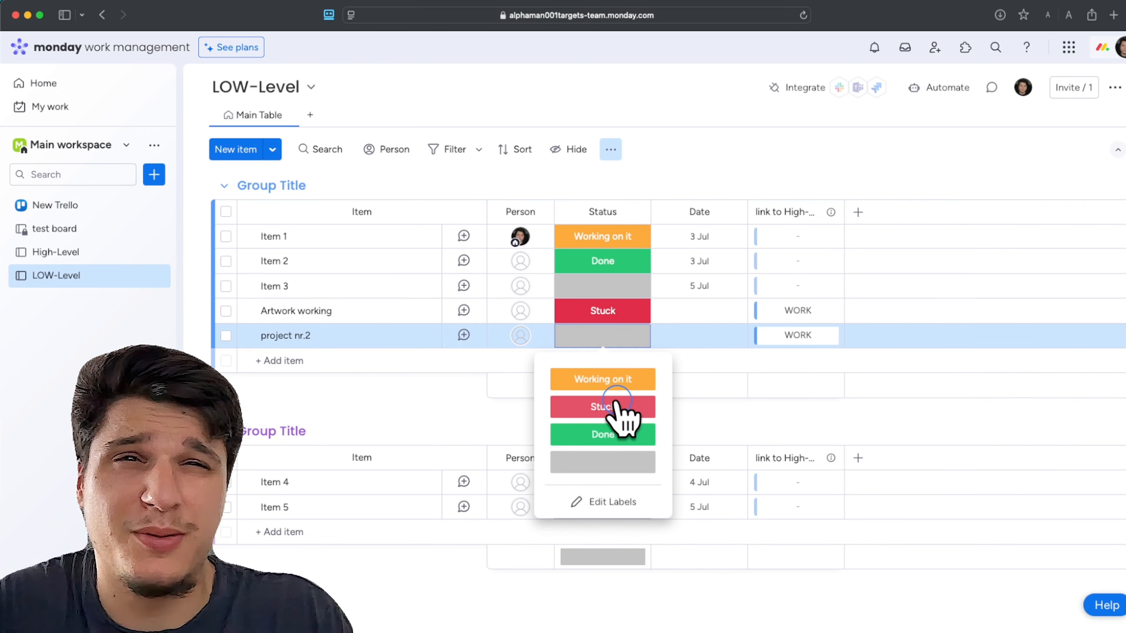
Add an item named "art in progress" to the LOW-Level board's first group and set its status to Done
{"action": "left_click", "coordinate": [317, 360]}
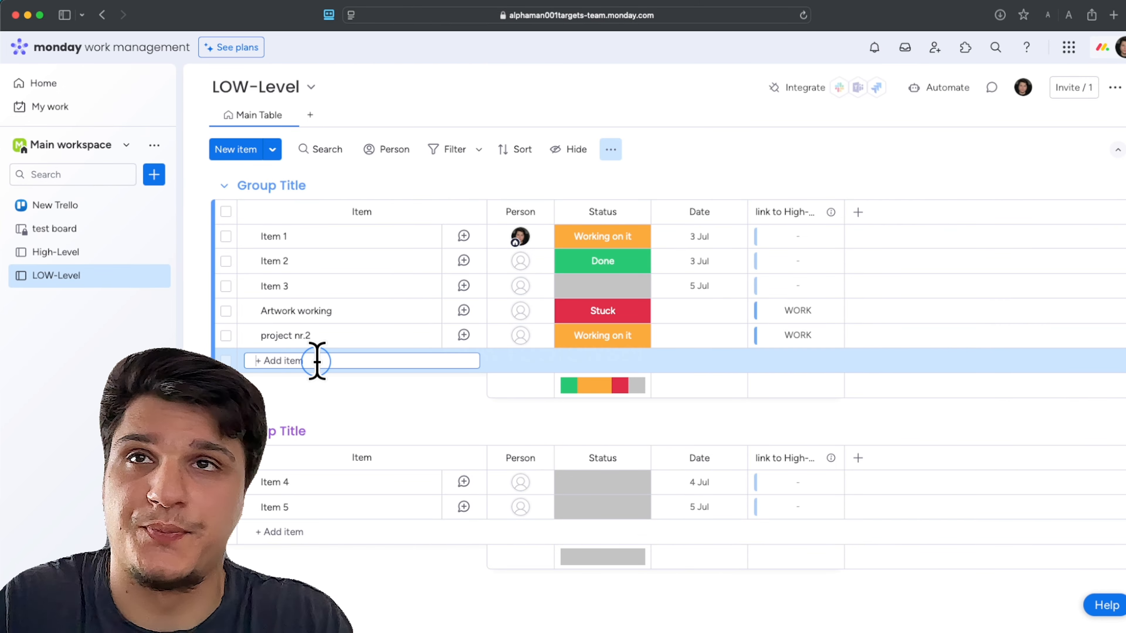
{"action": "type", "text": "wokring"}
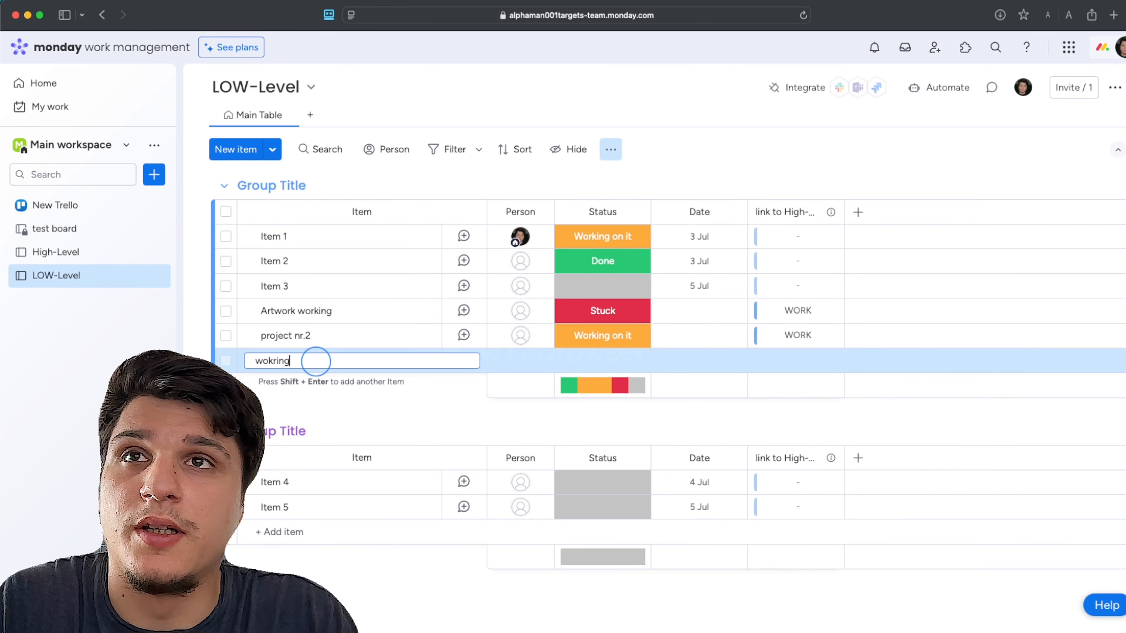
{"action": "key", "text": "BackSpace"}
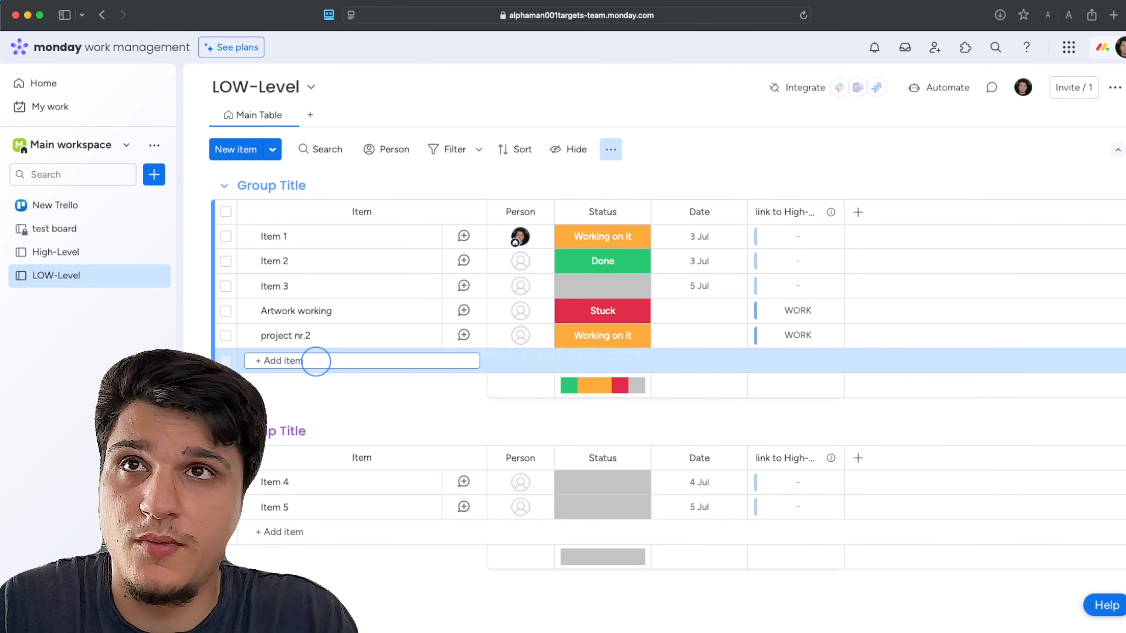
{"action": "type", "text": "art "}
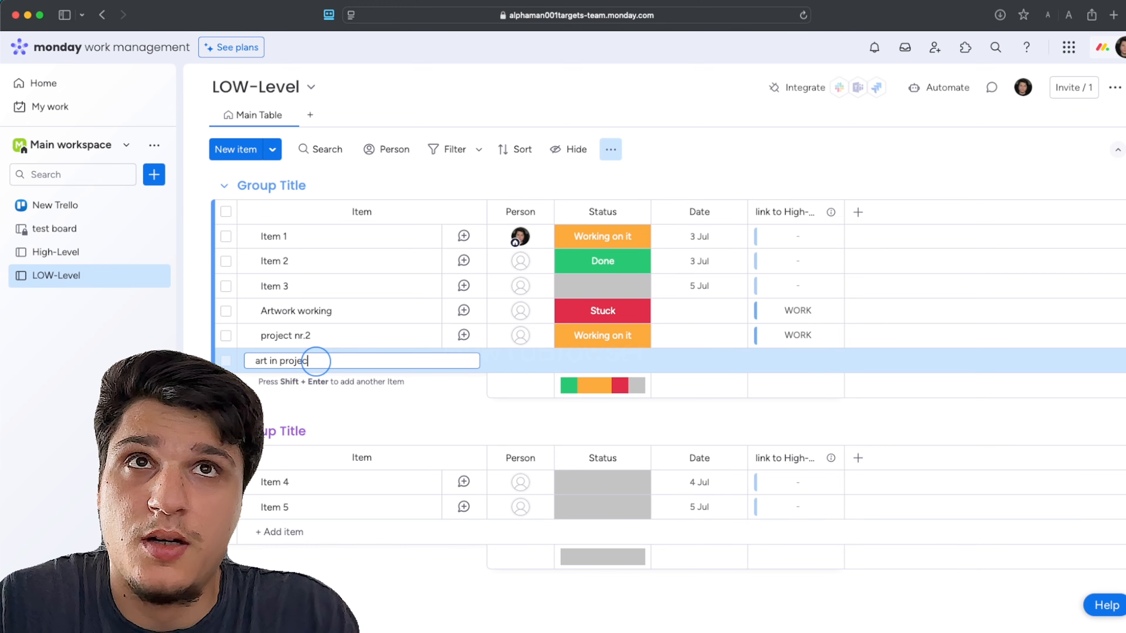
{"action": "type", "text": "in progress"}
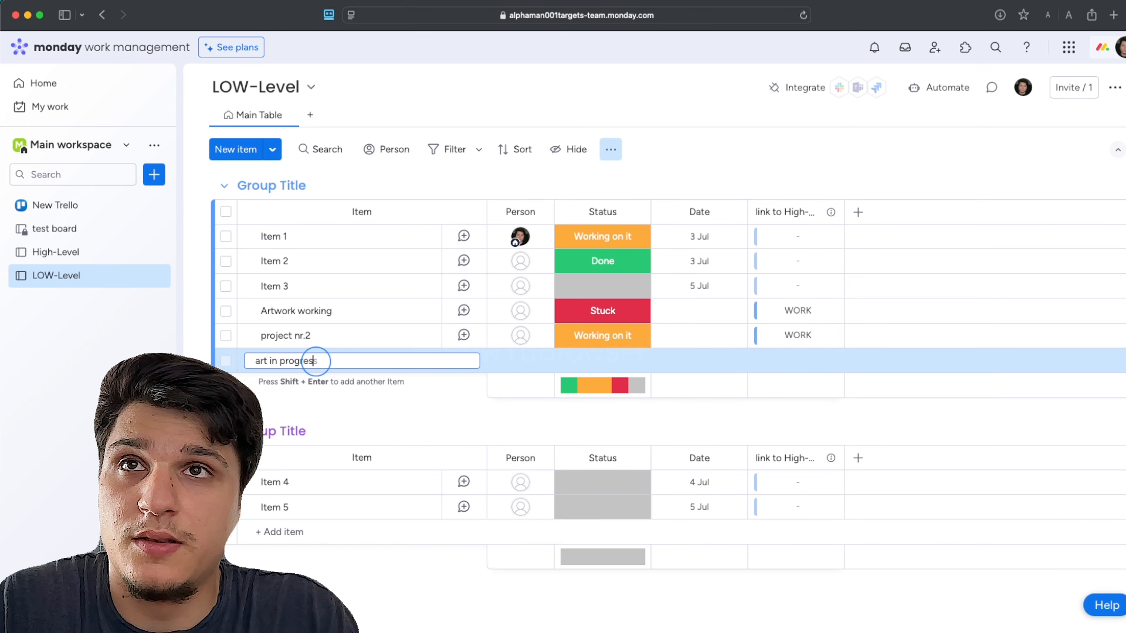
{"action": "key", "text": "Return"}
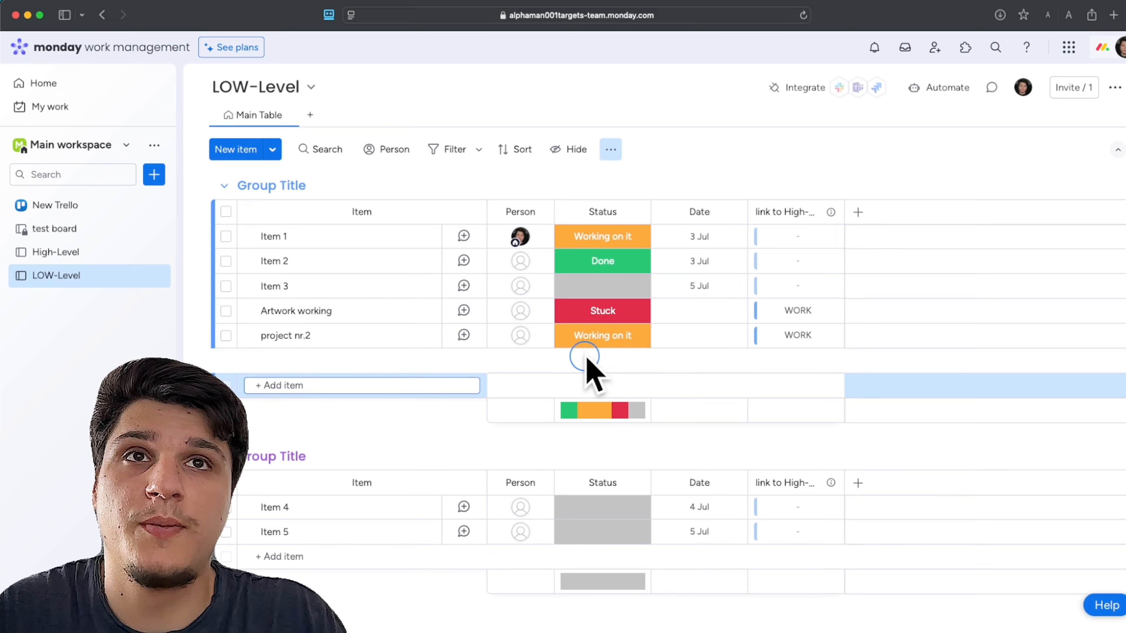
{"action": "left_click", "coordinate": [588, 362]}
{"action": "left_click", "coordinate": [618, 459]}
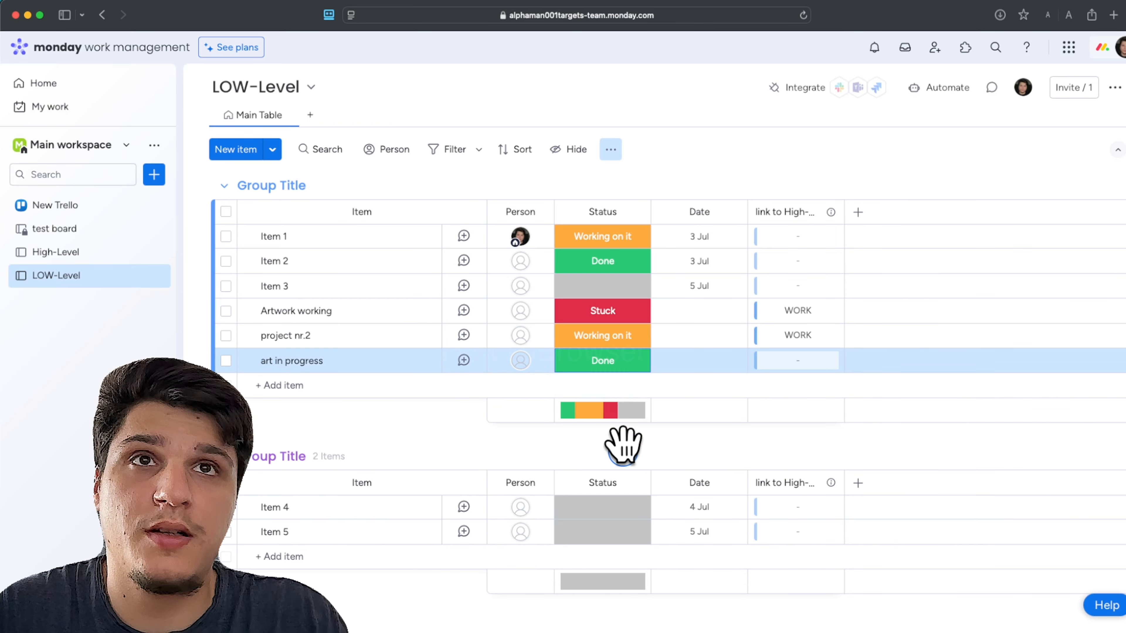
Inspect the WORK item's linked LOW-Level items and the breakdown of its mirrored statuses on the High-Level board
{"action": "left_click", "coordinate": [73, 252]}
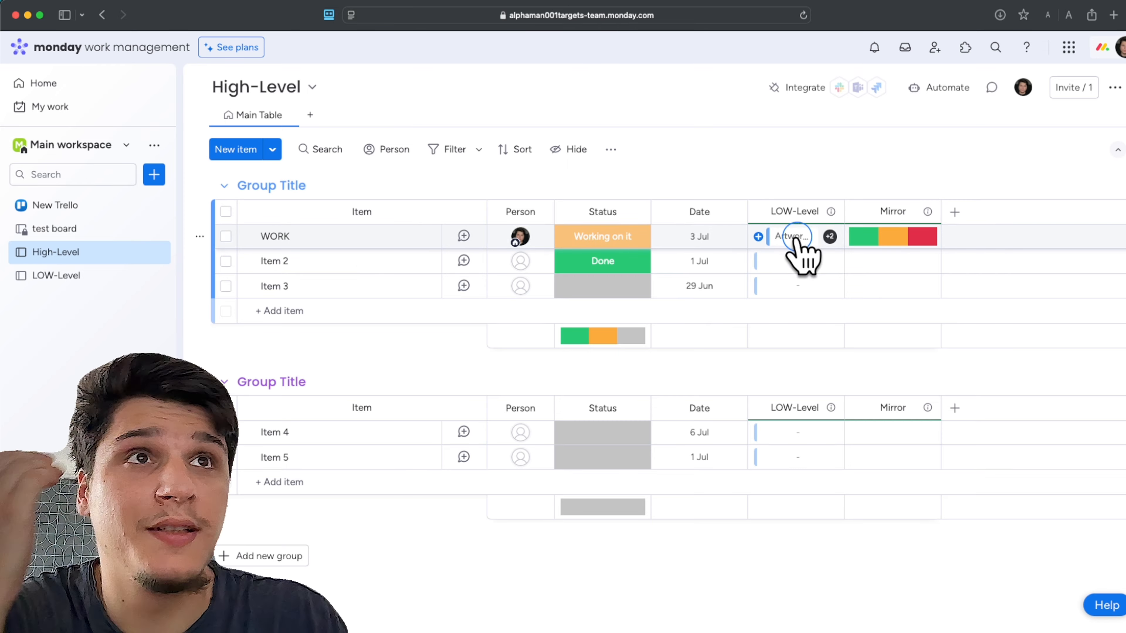
{"action": "left_click", "coordinate": [831, 238]}
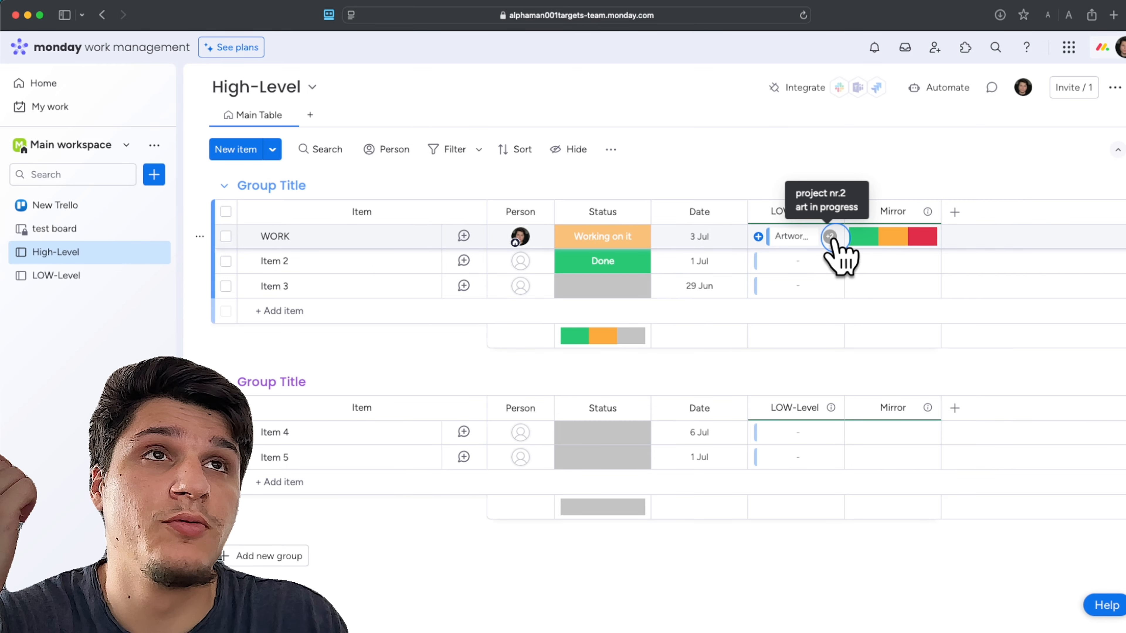
{"action": "left_click", "coordinate": [864, 237]}
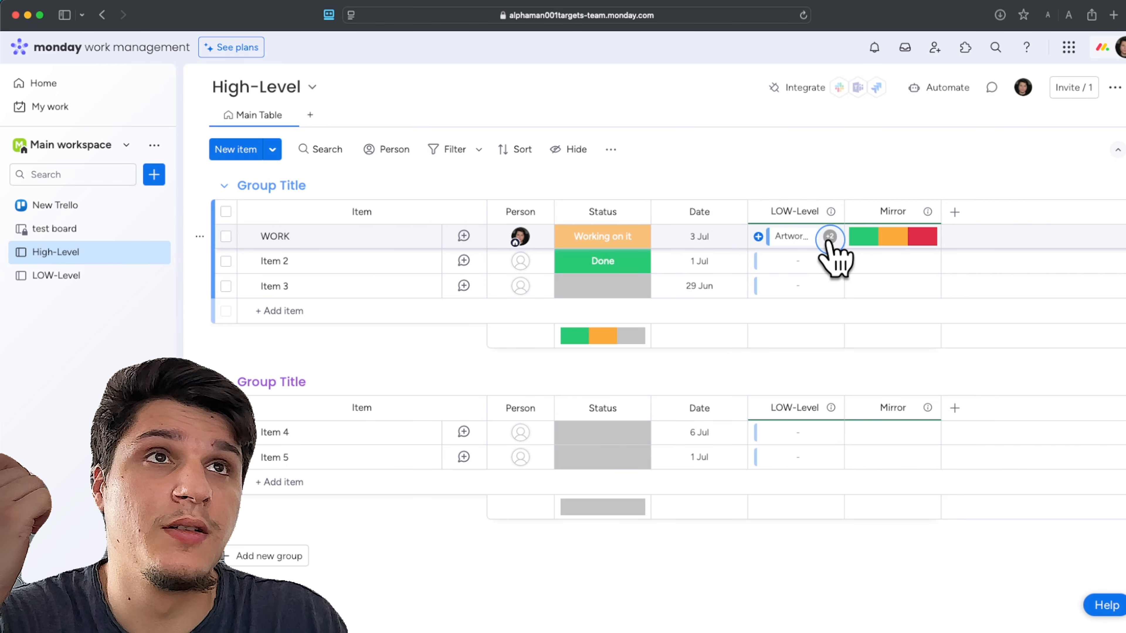
{"action": "left_click", "coordinate": [795, 265]}
{"action": "left_click", "coordinate": [793, 236]}
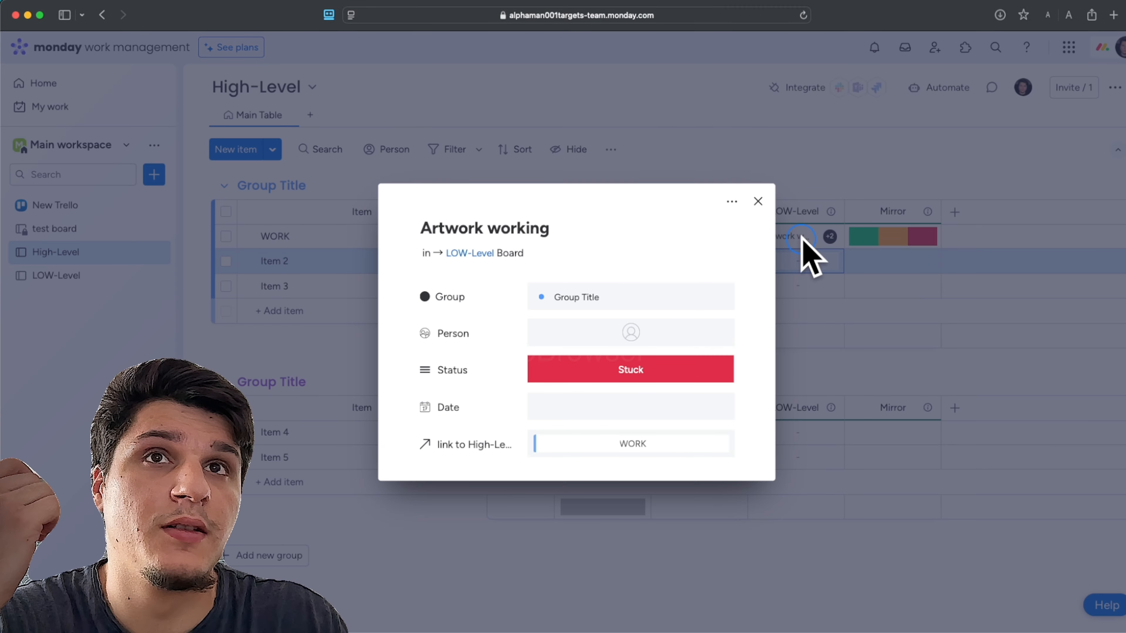
{"action": "left_click", "coordinate": [758, 202]}
{"action": "left_click", "coordinate": [830, 236]}
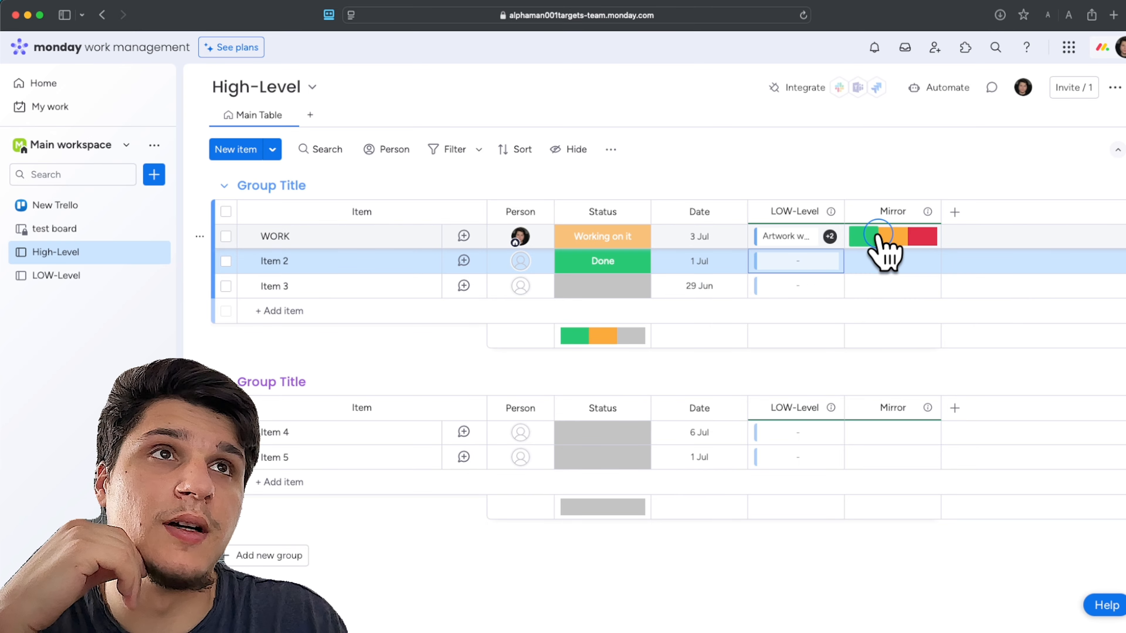
{"action": "mouse_move", "coordinate": [915, 235]}
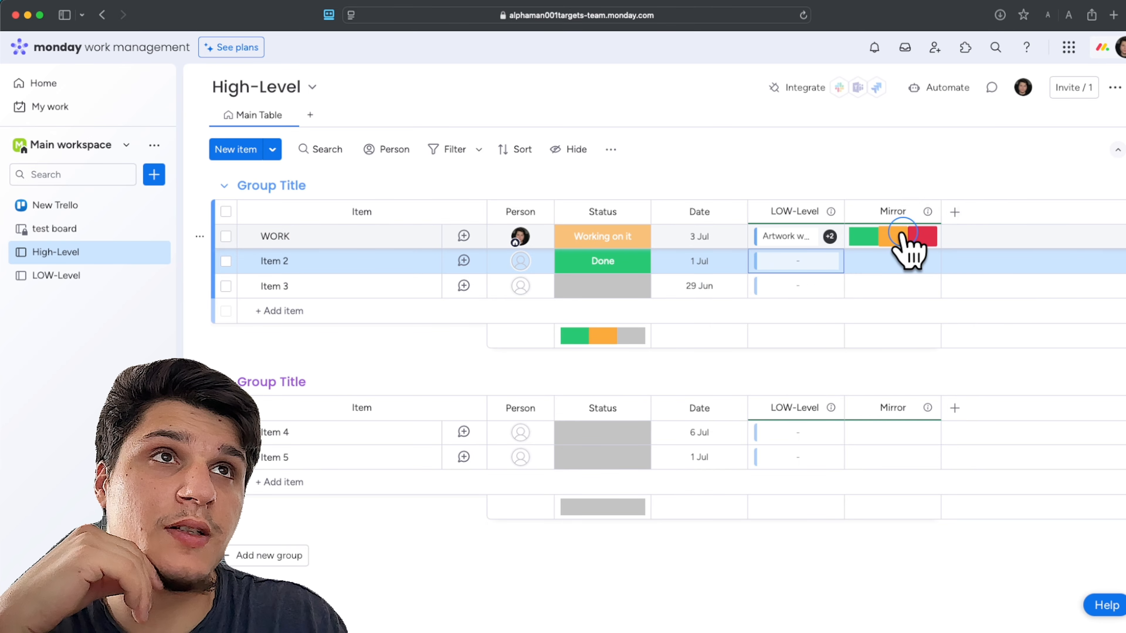
{"action": "mouse_move", "coordinate": [868, 234]}
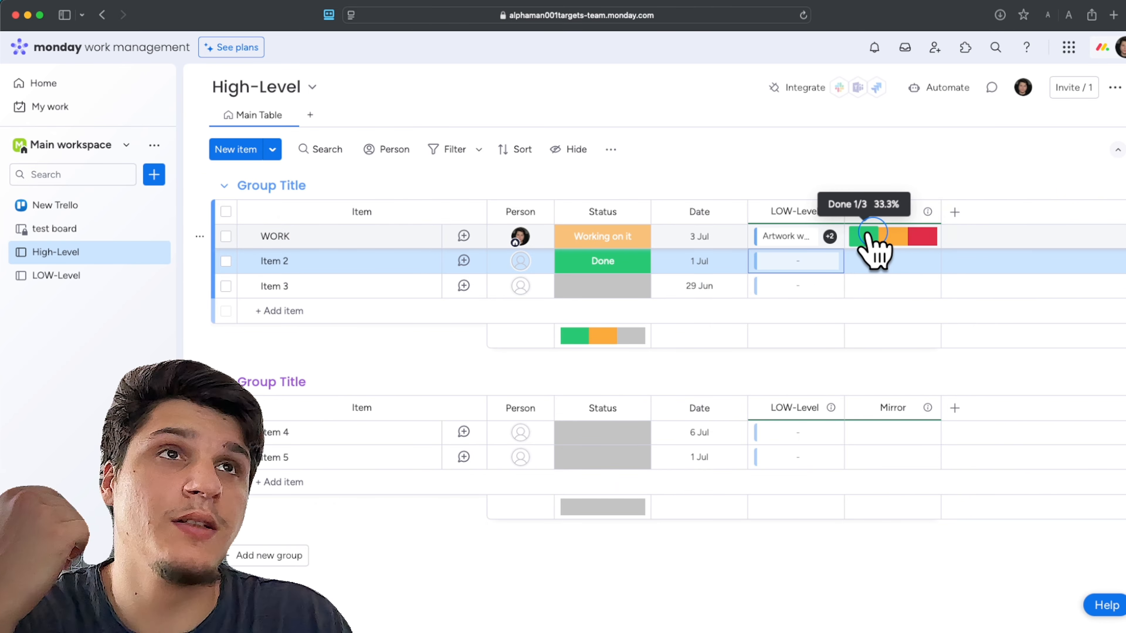
Rename the Mirror column in the High-Level board's first group with a name beginning "Sta"
{"action": "left_click", "coordinate": [892, 200]}
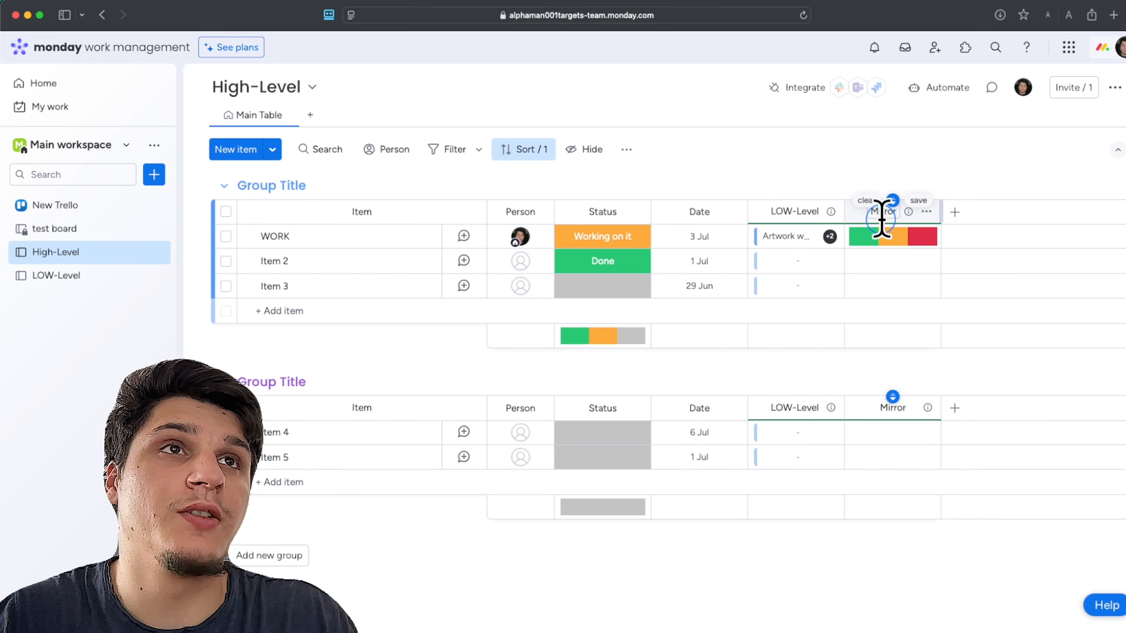
{"action": "left_click", "coordinate": [879, 213]}
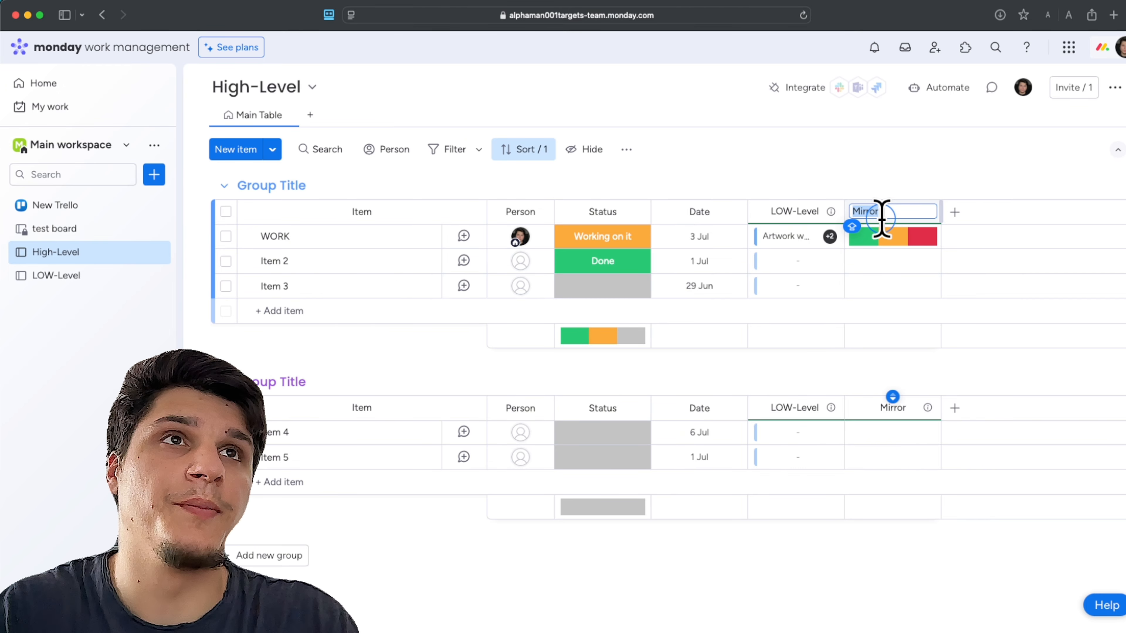
{"action": "type", "text": "Sta"}
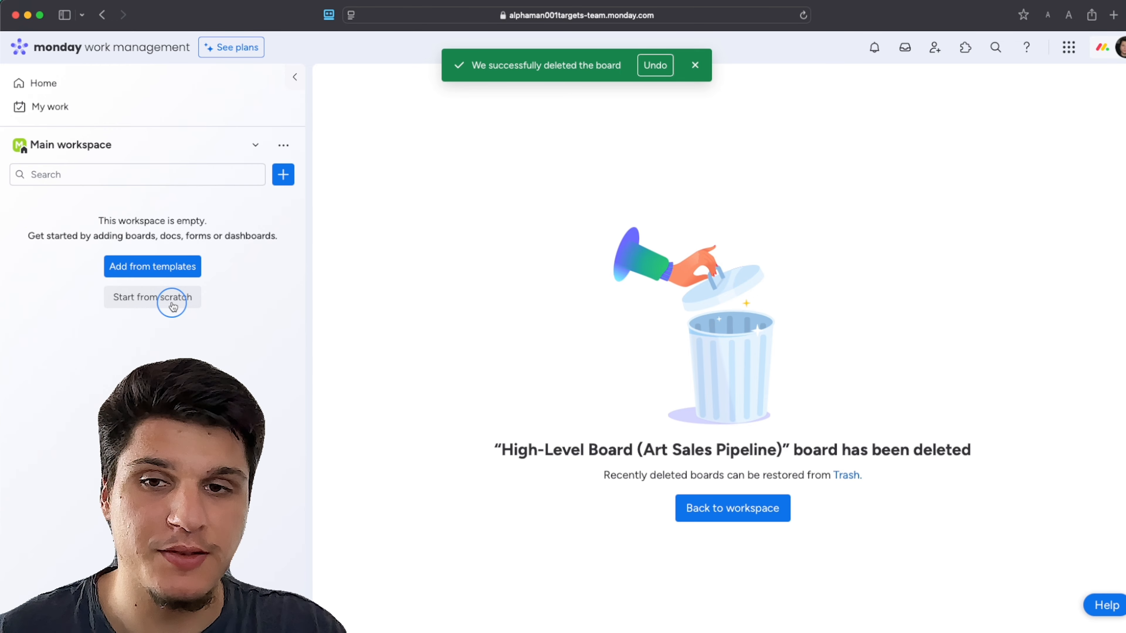
Create a main board named "Campaign Ideas" in the Main workspace for managing Projects
{"action": "left_click", "coordinate": [283, 174]}
{"action": "left_click", "coordinate": [316, 206]}
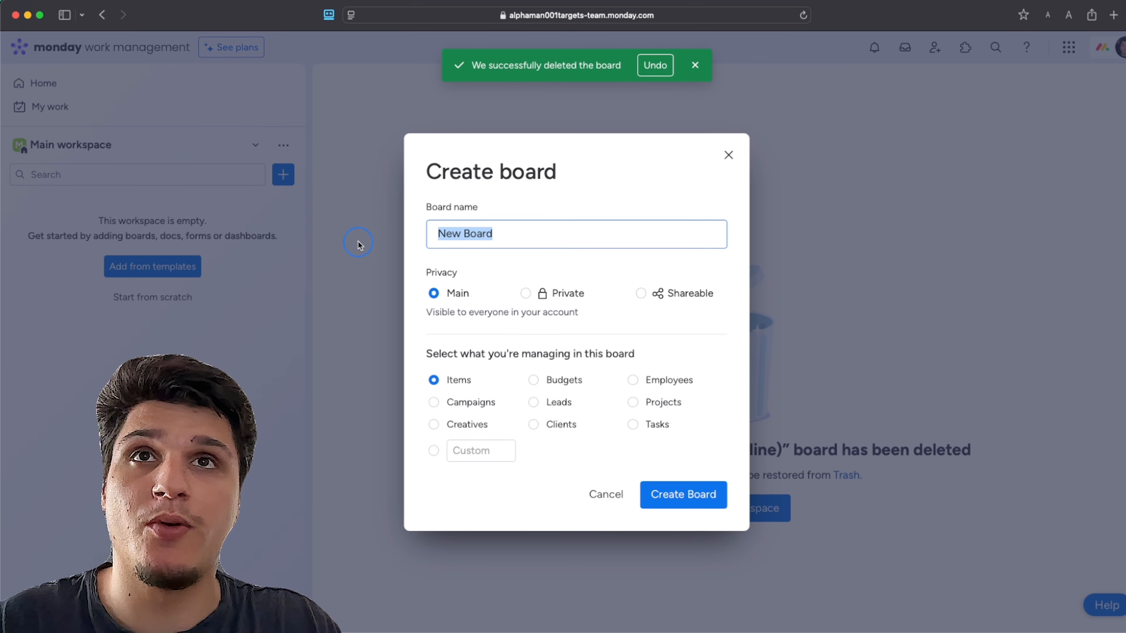
{"action": "left_click", "coordinate": [633, 402]}
{"action": "left_click_drag", "start_coordinate": [510, 228], "coordinate": [400, 223]}
{"action": "key", "text": "BackSpace"}
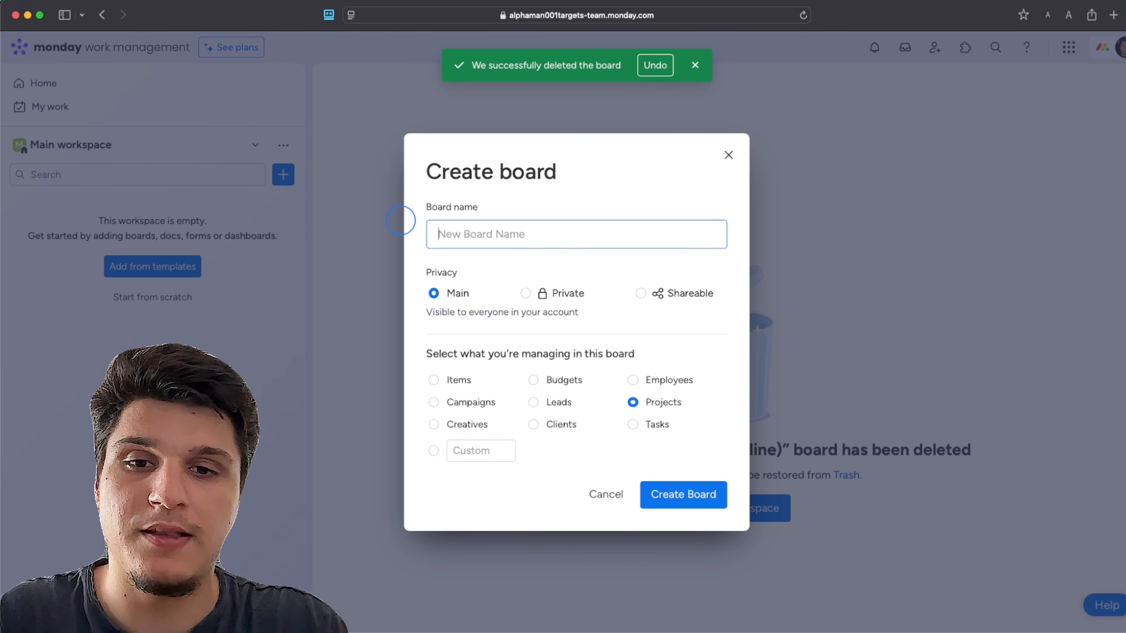
{"action": "type", "text": "Camp"}
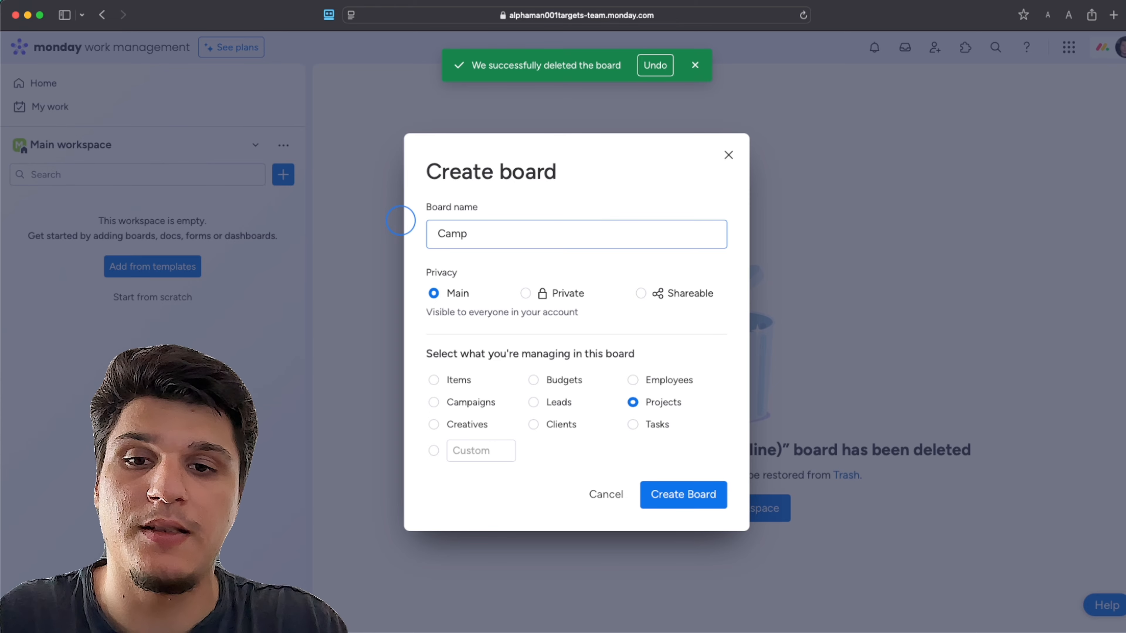
{"action": "type", "text": "aign"}
{"action": "key", "text": "BackSpace"}
{"action": "key", "text": "BackSpace"}
{"action": "key", "text": "BackSpace"}
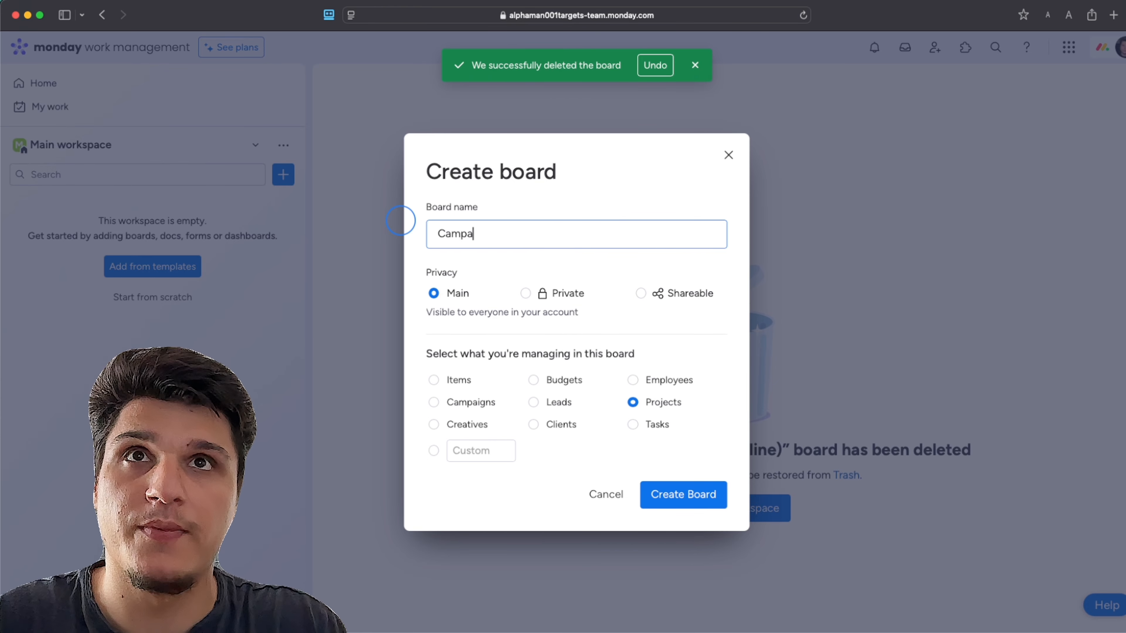
{"action": "type", "text": "ign Ideas"}
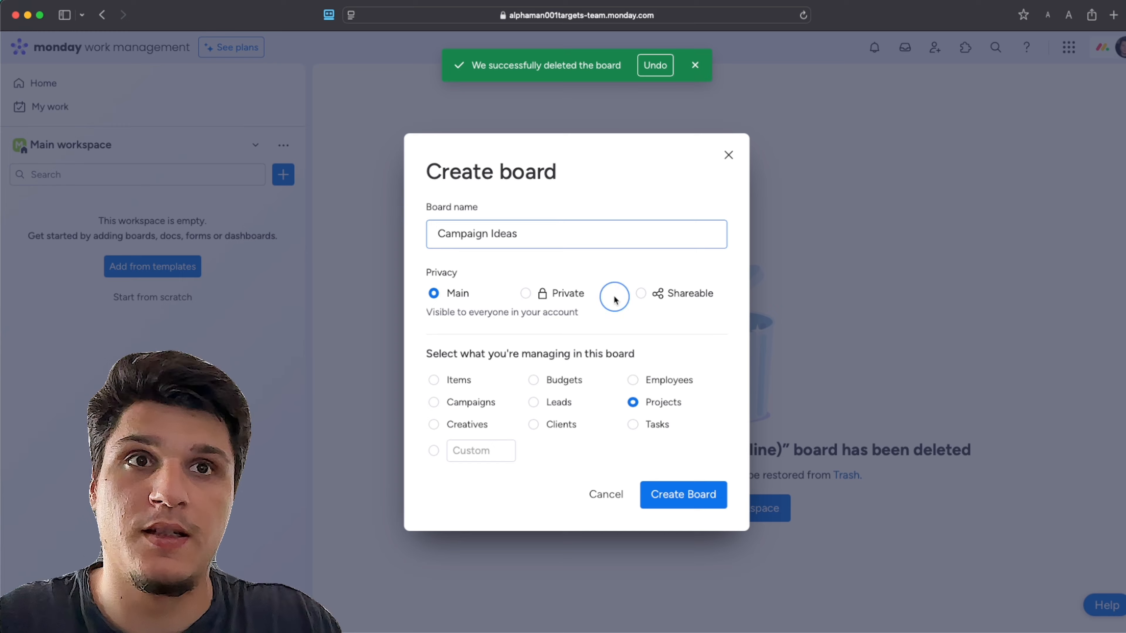
{"action": "left_click", "coordinate": [689, 497]}
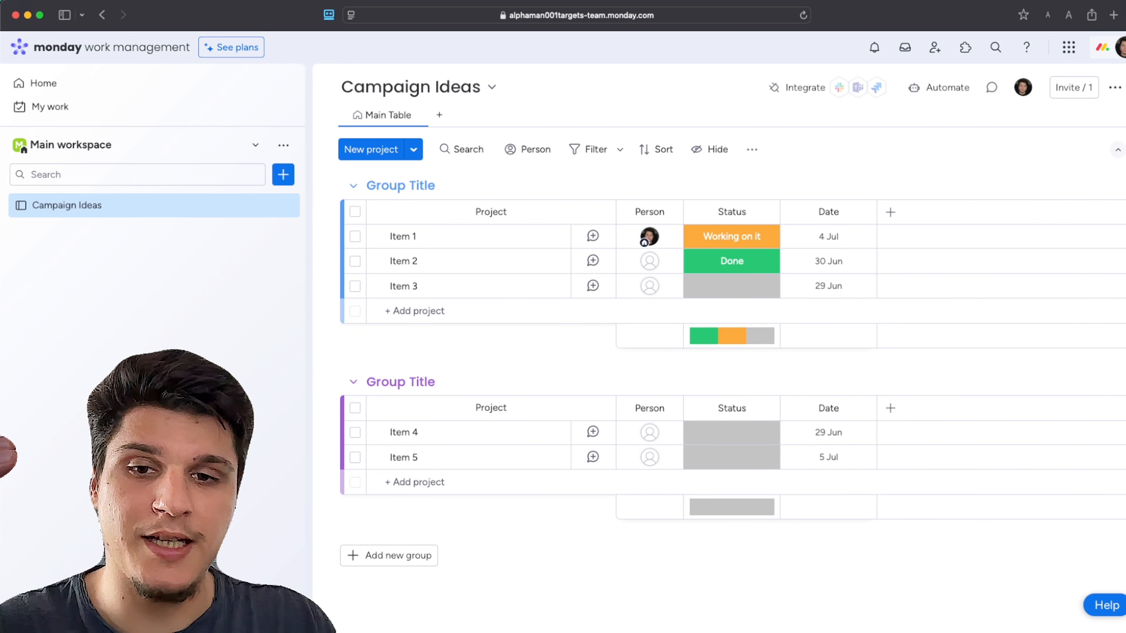
Create a second main board named "Active Campaigns" in the Main workspace for managing Projects
{"action": "left_click", "coordinate": [282, 175]}
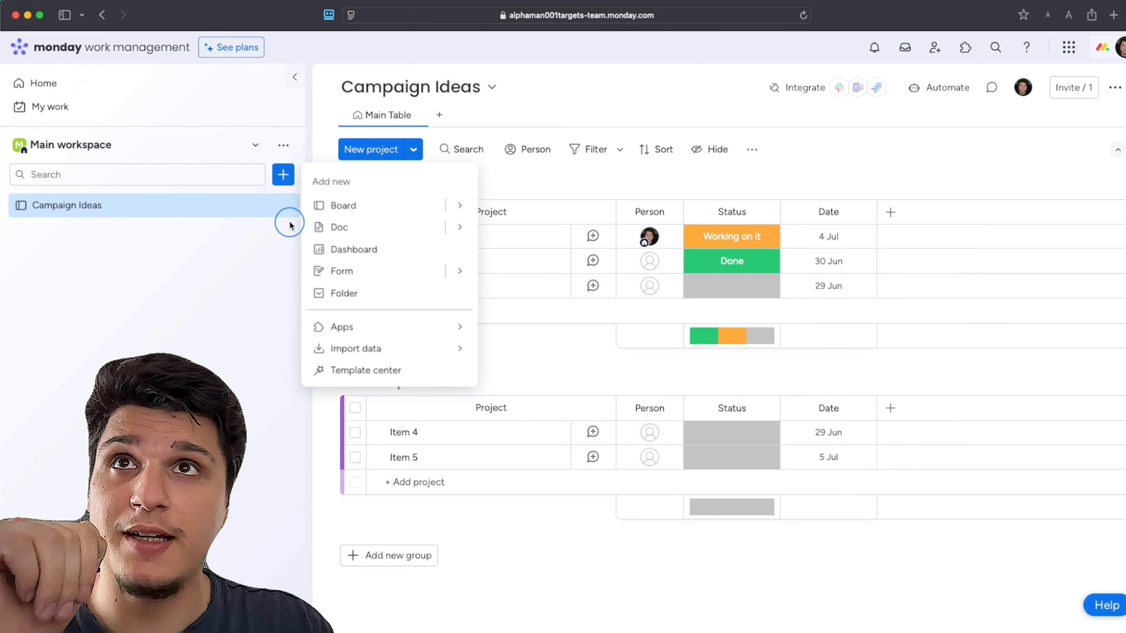
{"action": "left_click", "coordinate": [322, 203]}
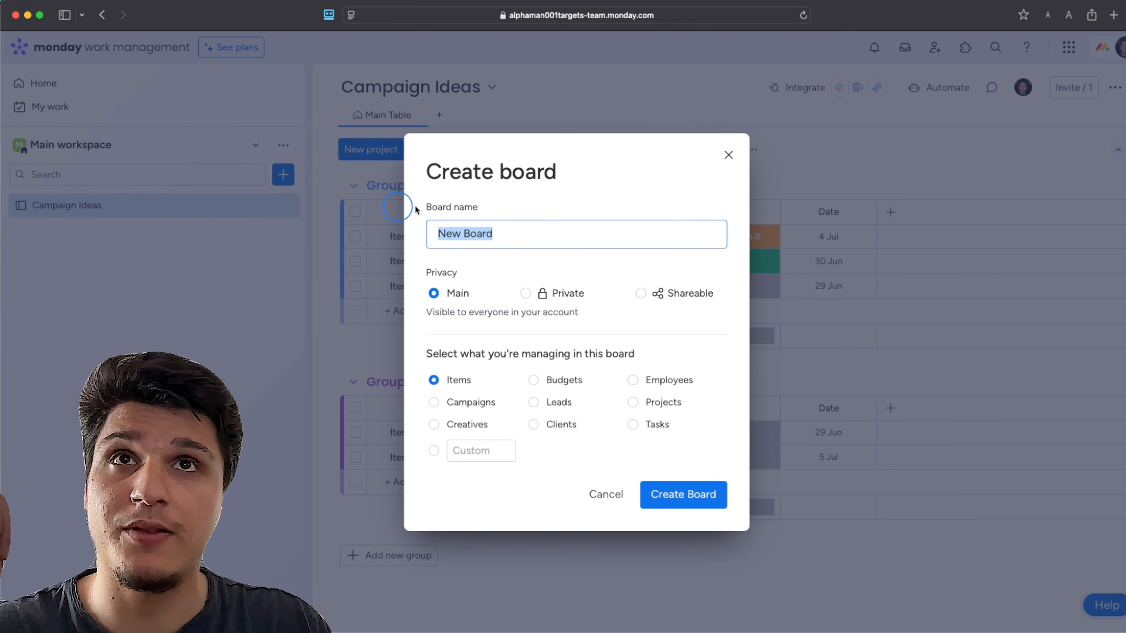
{"action": "left_click", "coordinate": [638, 423]}
{"action": "left_click", "coordinate": [638, 402]}
{"action": "left_click", "coordinate": [474, 233]}
{"action": "left_click_drag", "start_coordinate": [474, 233], "coordinate": [318, 239]}
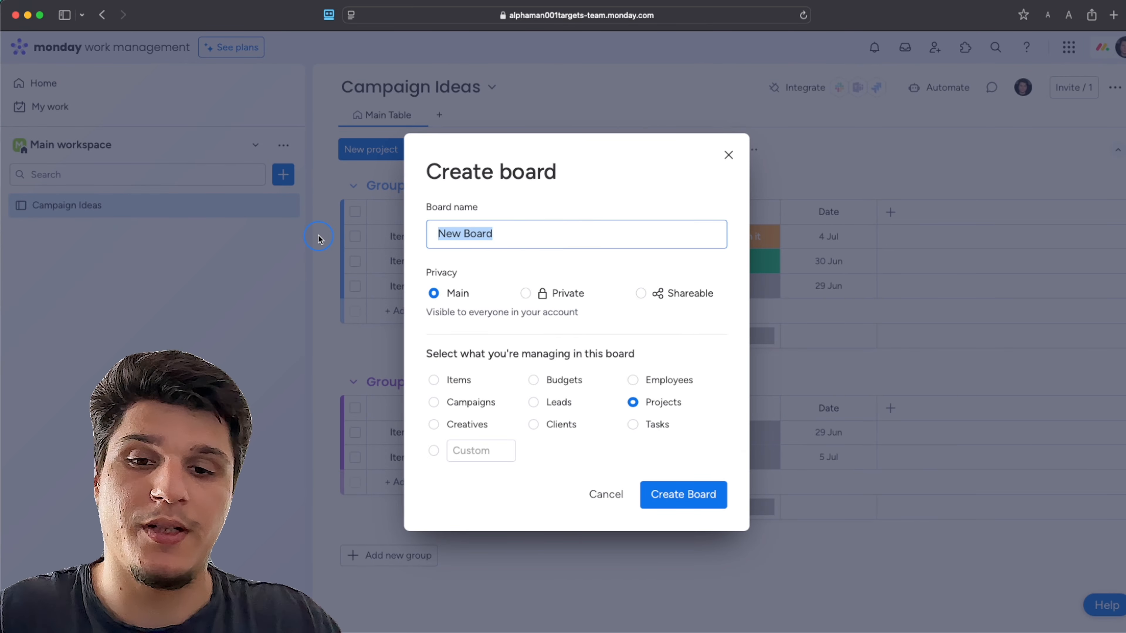
{"action": "type", "text": "a"}
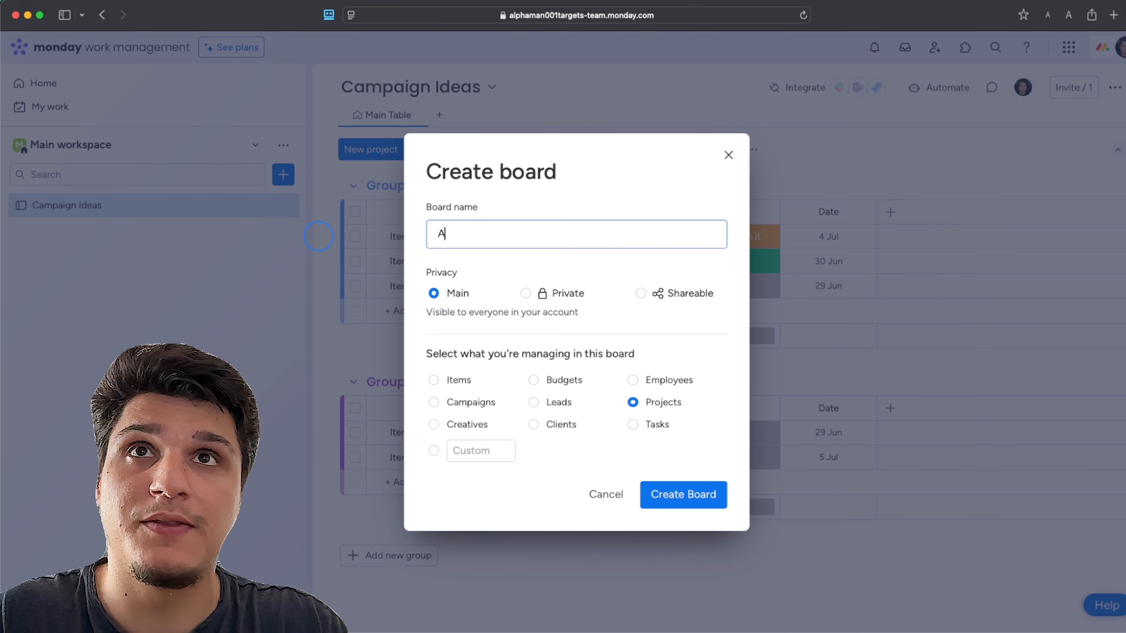
{"action": "type", "text": "ctive"}
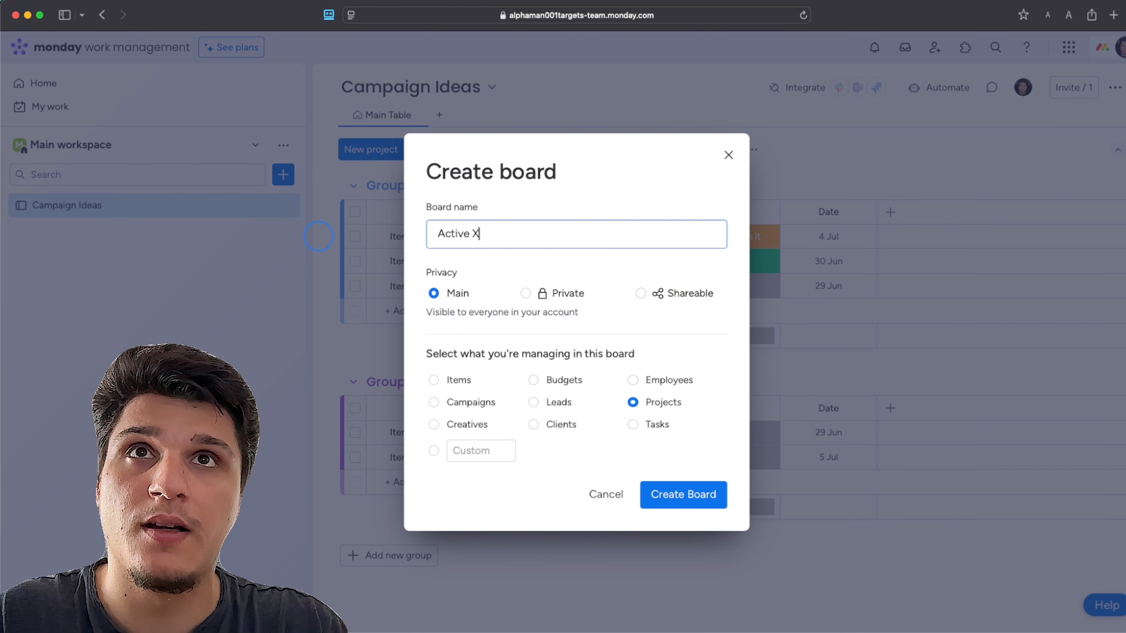
{"action": "type", "text": " c"}
{"action": "key", "text": "BackSpace"}
{"action": "type", "text": "Cm"}
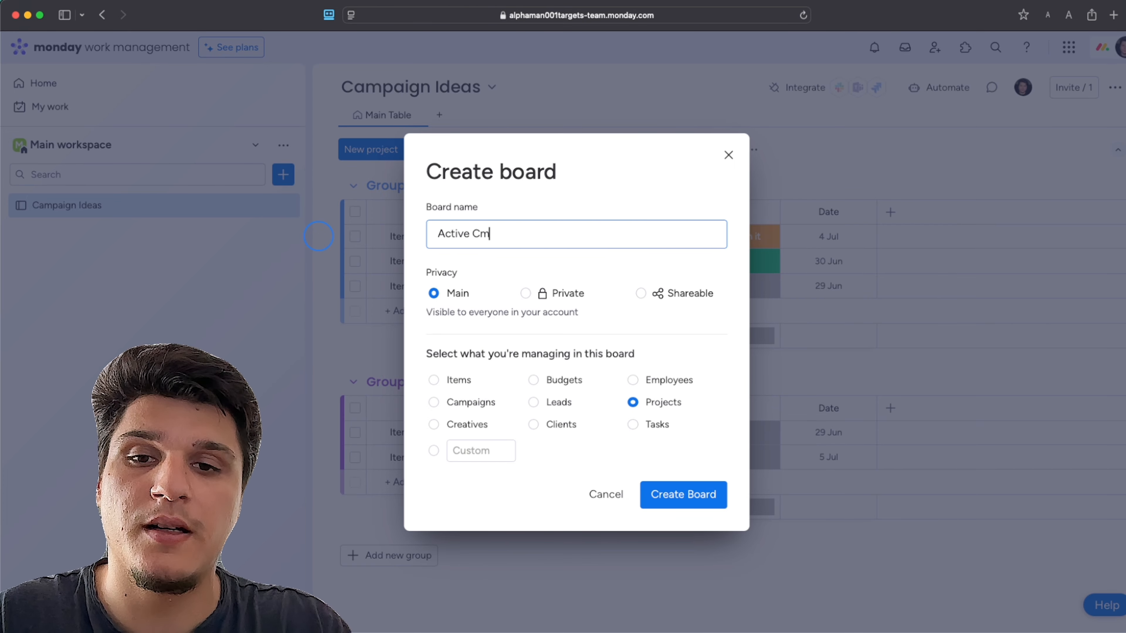
{"action": "key", "text": "BackSpace"}
{"action": "type", "text": "AM"}
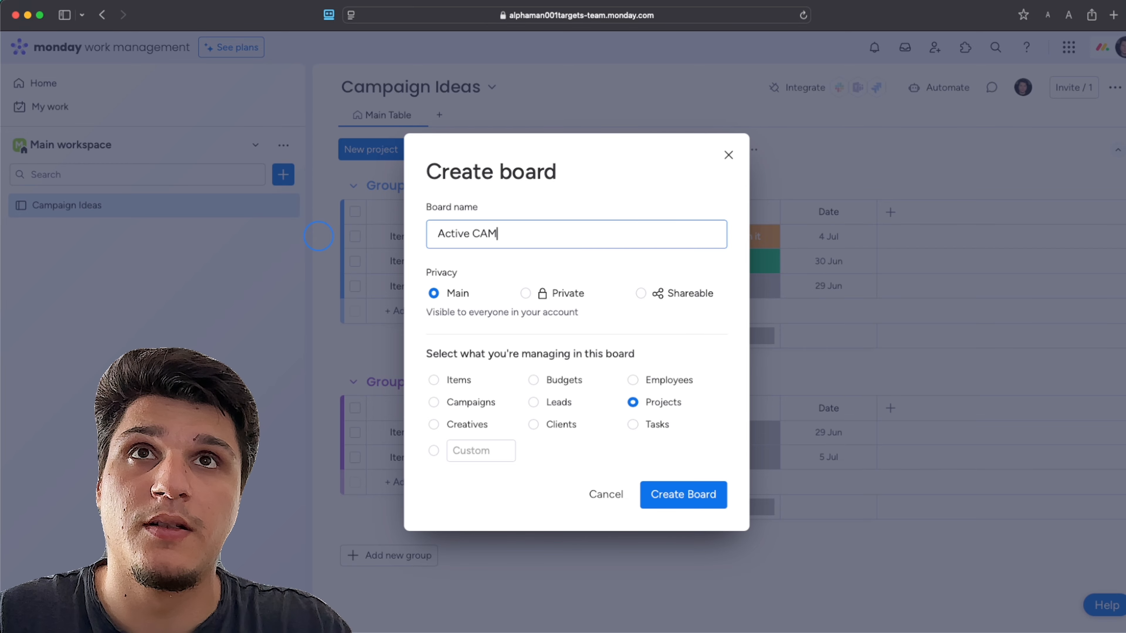
{"action": "key", "text": "BackSpace"}
{"action": "key", "text": "BackSpace"}
{"action": "type", "text": "ampaigns"}
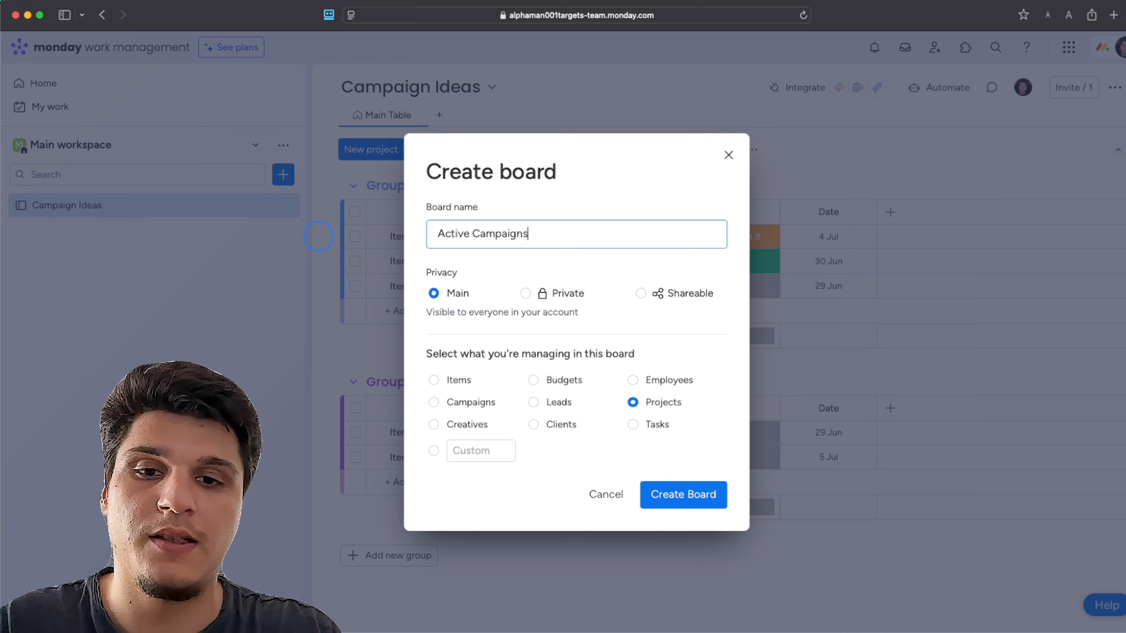
{"action": "left_click", "coordinate": [658, 495]}
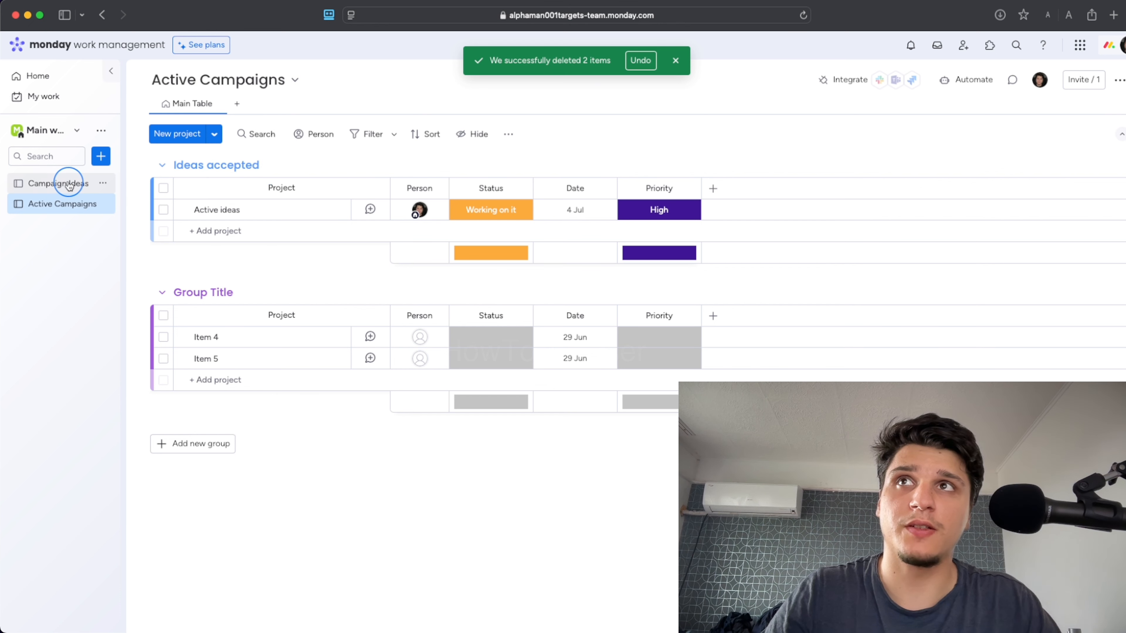
Compare the groups, items and columns of the Campaign Ideas board with those of the Active Campaigns board
{"action": "left_click", "coordinate": [100, 183]}
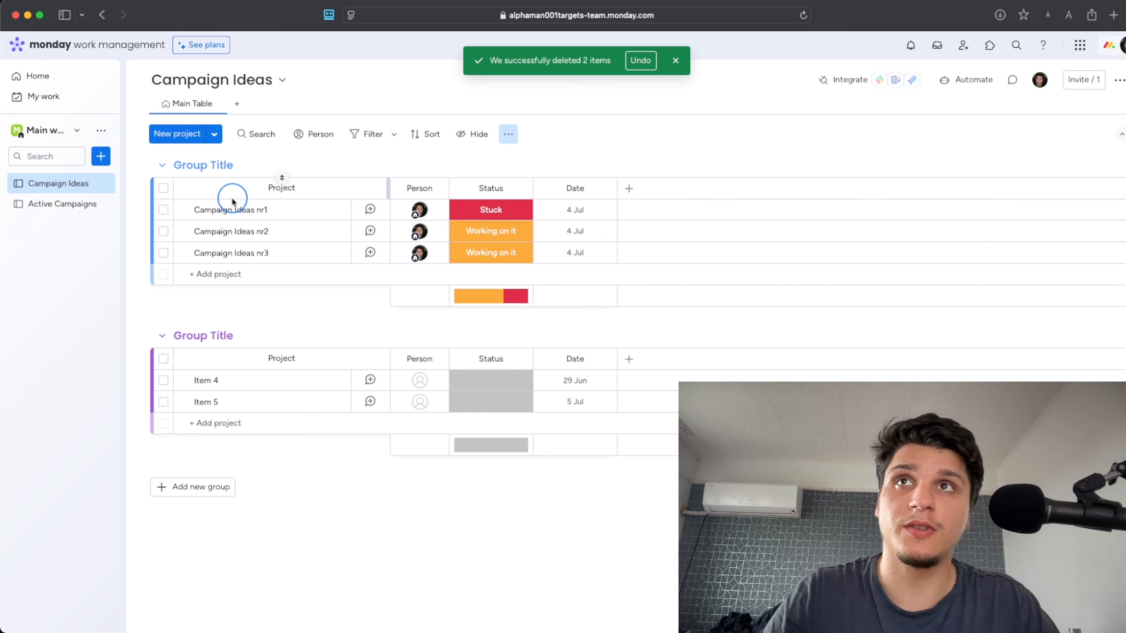
{"action": "left_click", "coordinate": [82, 203]}
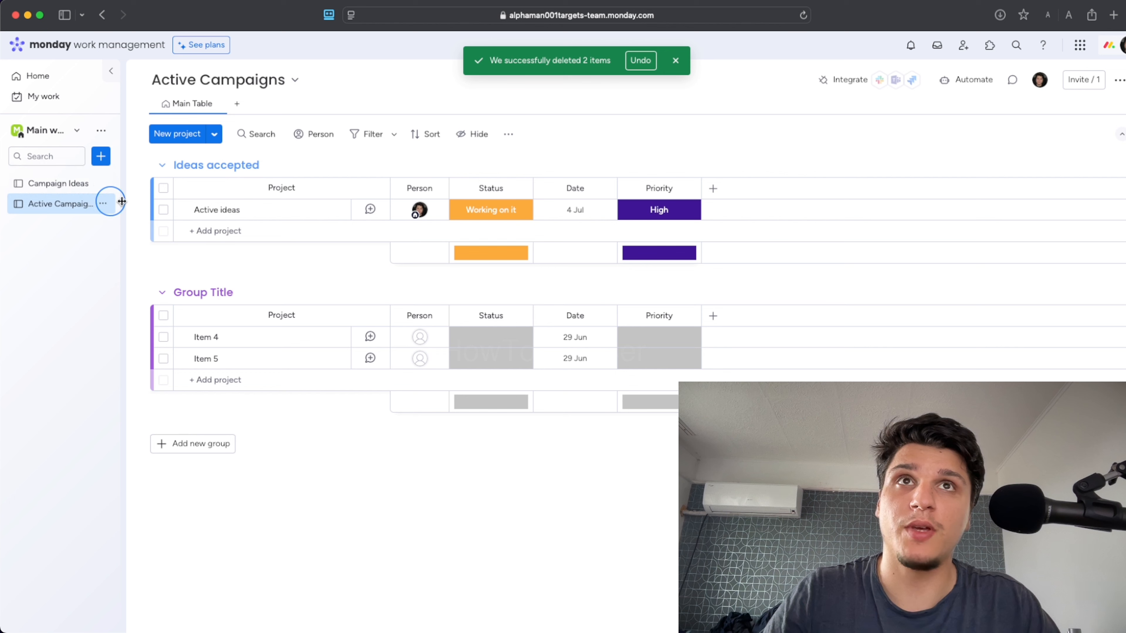
{"action": "left_click", "coordinate": [64, 184]}
{"action": "left_click", "coordinate": [67, 183]}
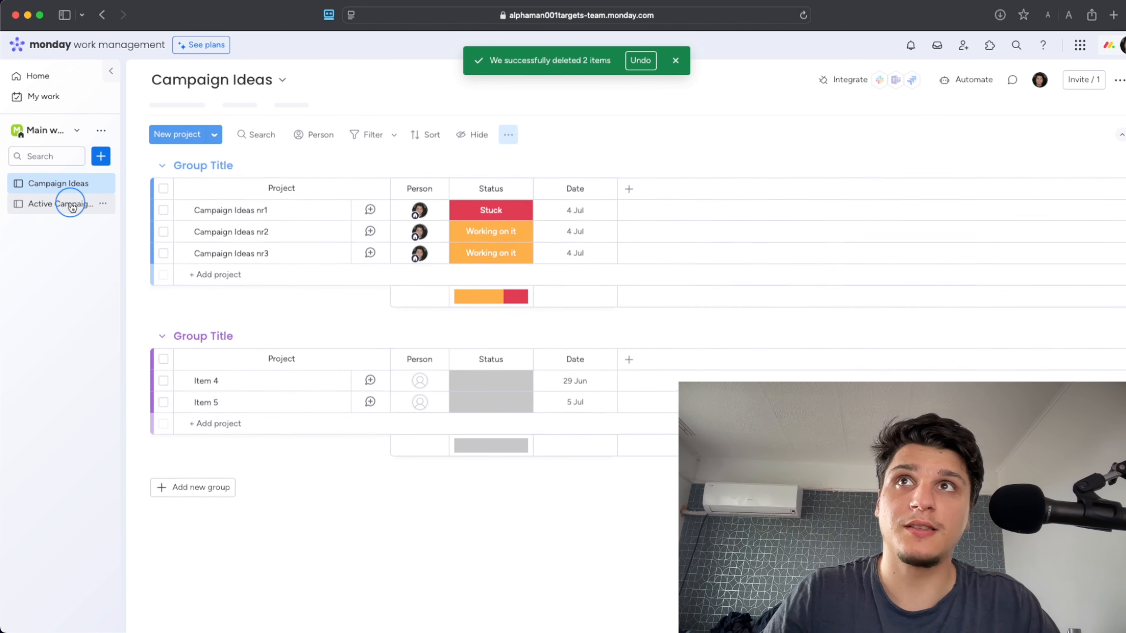
{"action": "left_click", "coordinate": [70, 203]}
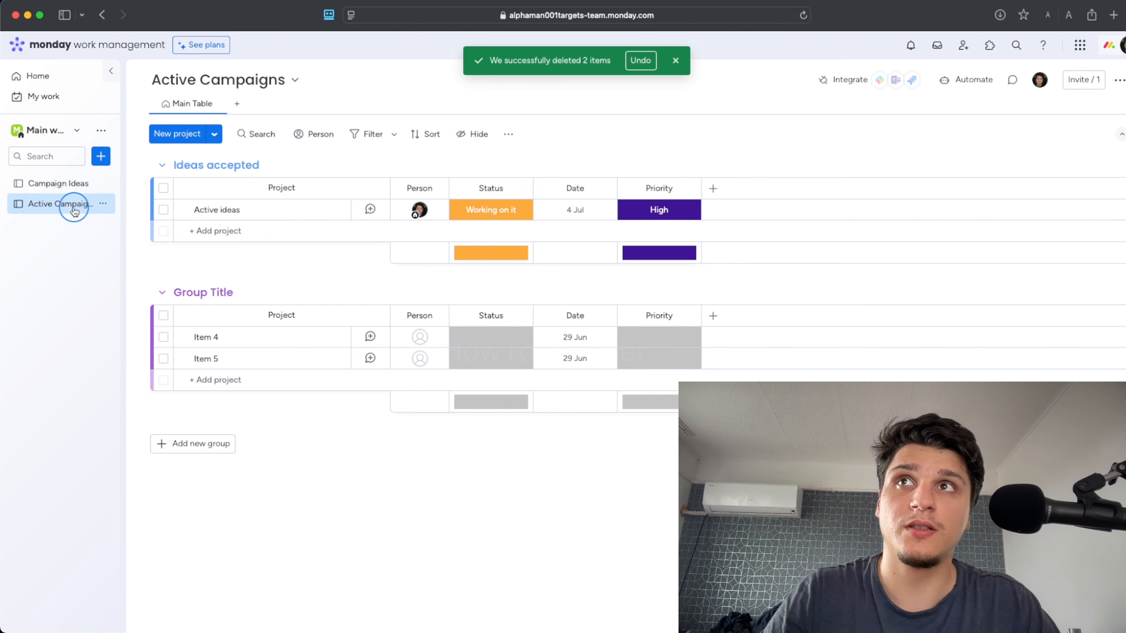